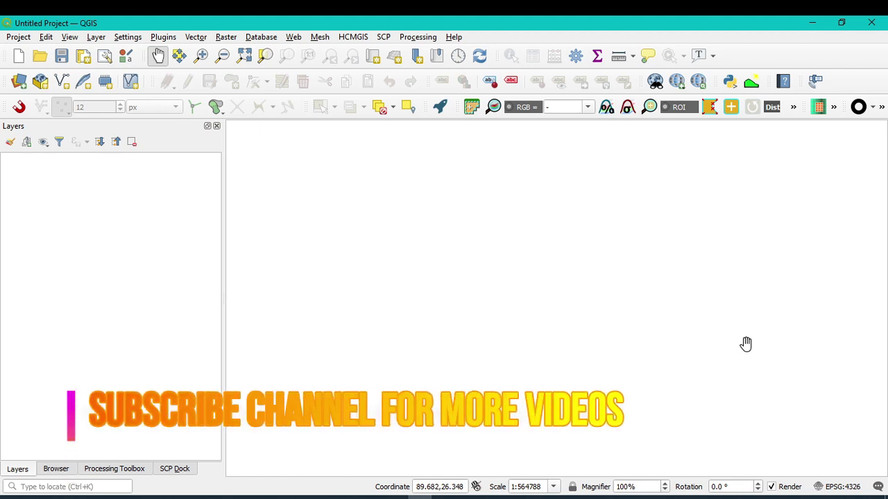
- Switch from the empty QGIS project to the Census town - Copy spreadsheet in Excel
{"action": "key", "text": "alt+Tab"}
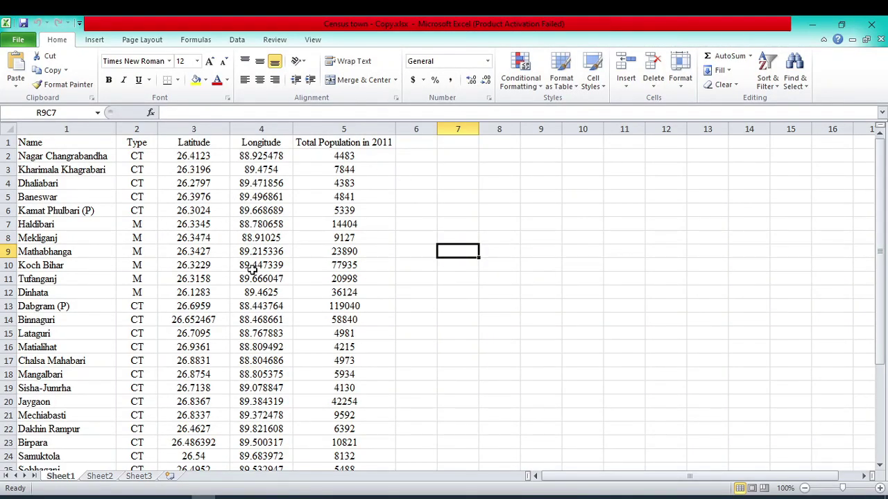
{"action": "left_click", "coordinate": [193, 148]}
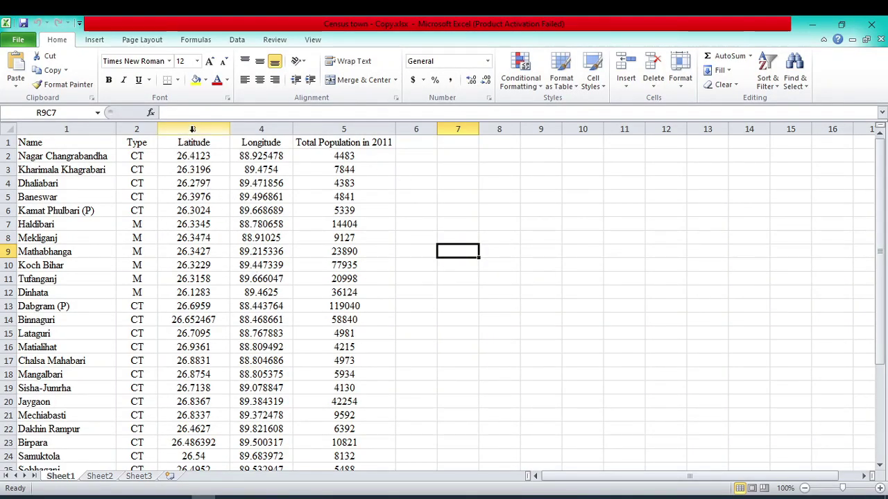
{"action": "key", "text": "ctrl+space"}
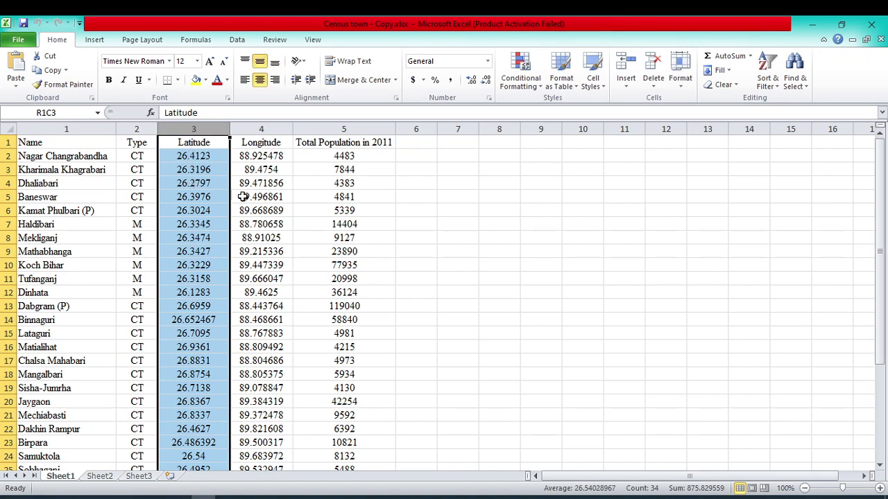
{"action": "left_click", "coordinate": [248, 145]}
{"action": "key", "text": "ctrl+space"}
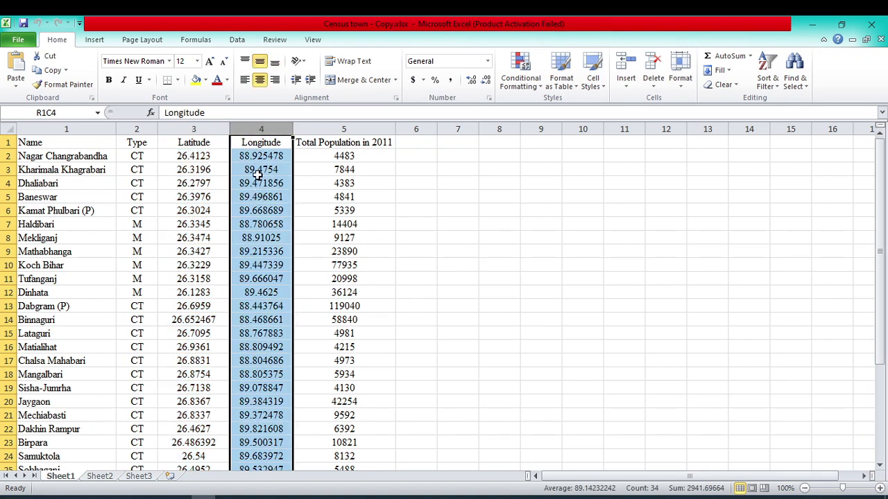
{"action": "left_click", "coordinate": [194, 129]}
{"action": "left_click", "coordinate": [262, 128]}
{"action": "left_click", "coordinate": [193, 130]}
{"action": "left_click", "coordinate": [255, 126]}
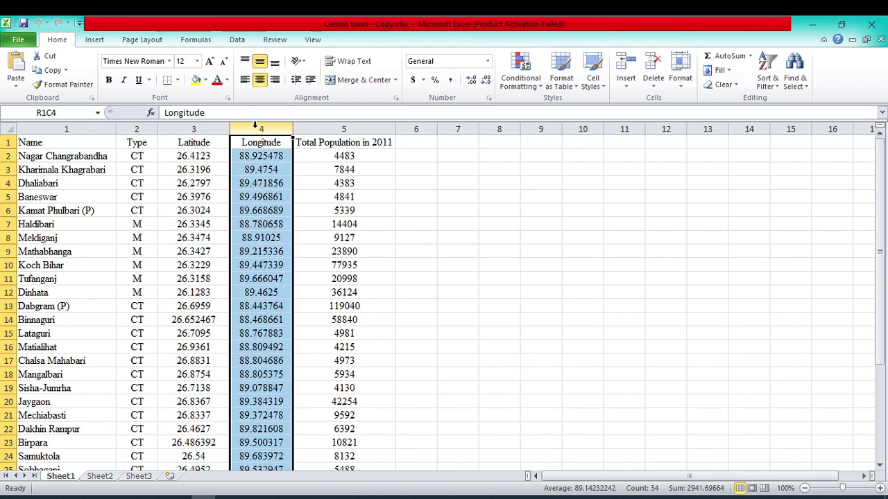
{"action": "left_click", "coordinate": [62, 84]}
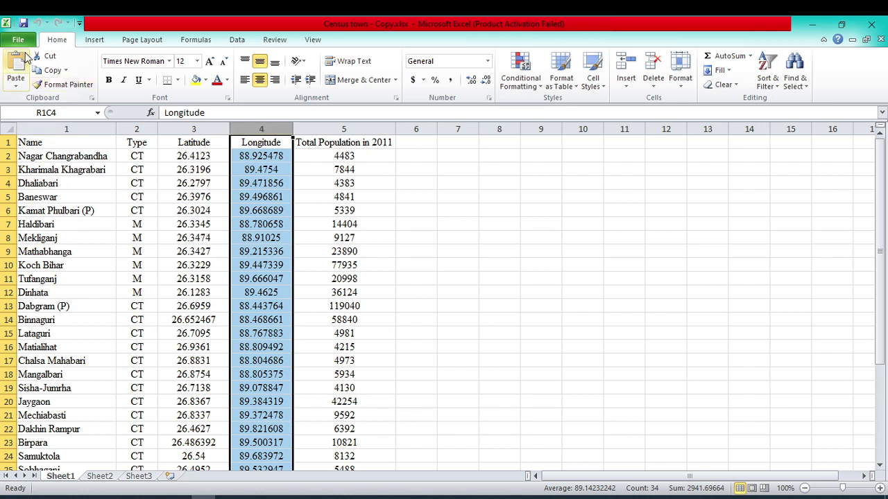
{"action": "key", "text": "Escape"}
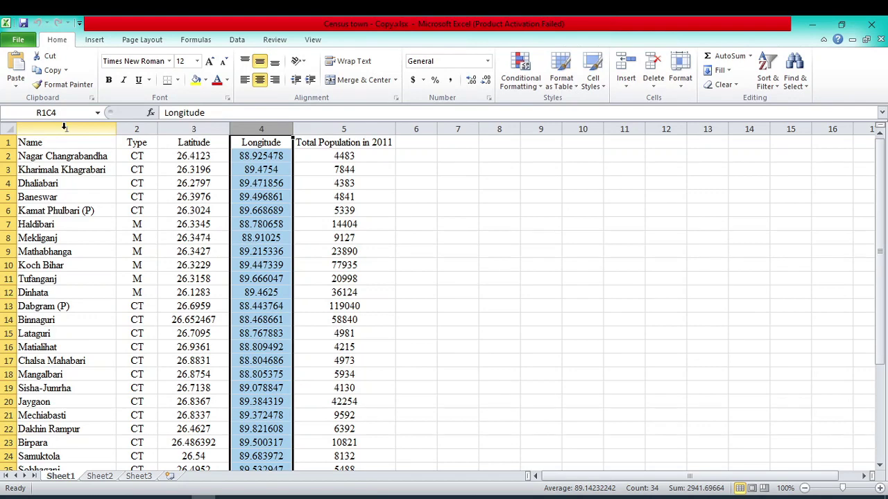
- Save the census workbook as table.csv in CSV (Comma delimited) format, keeping only the active sheet
{"action": "left_click", "coordinate": [25, 43]}
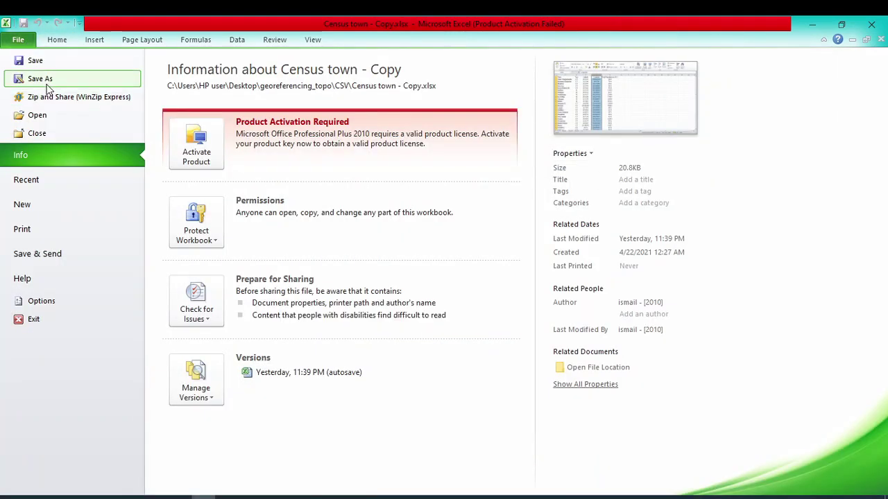
{"action": "left_click", "coordinate": [45, 80]}
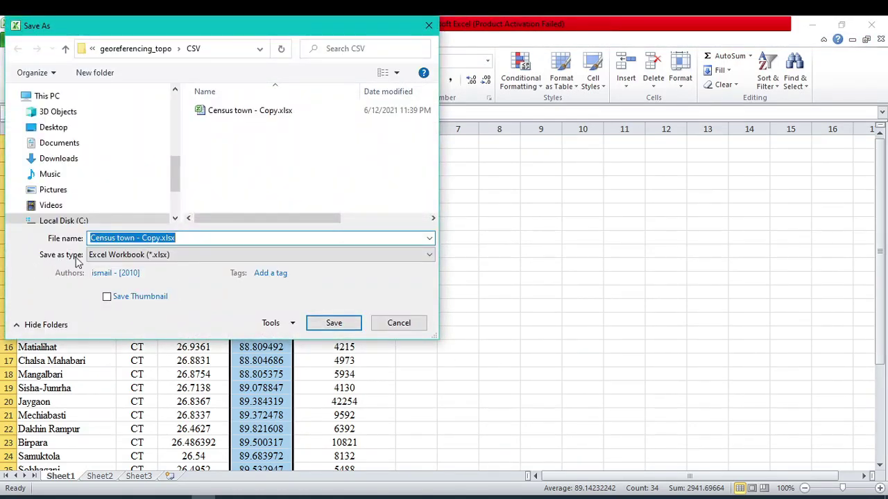
{"action": "left_click", "coordinate": [127, 255]}
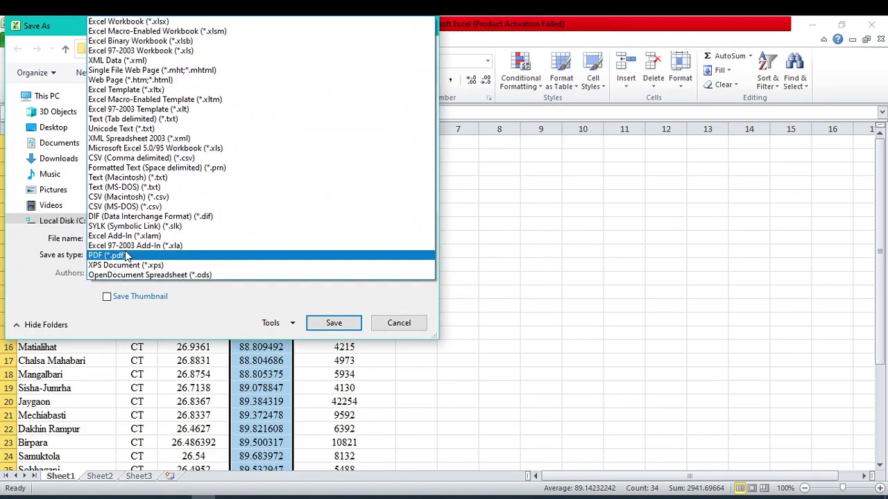
{"action": "left_click", "coordinate": [141, 158]}
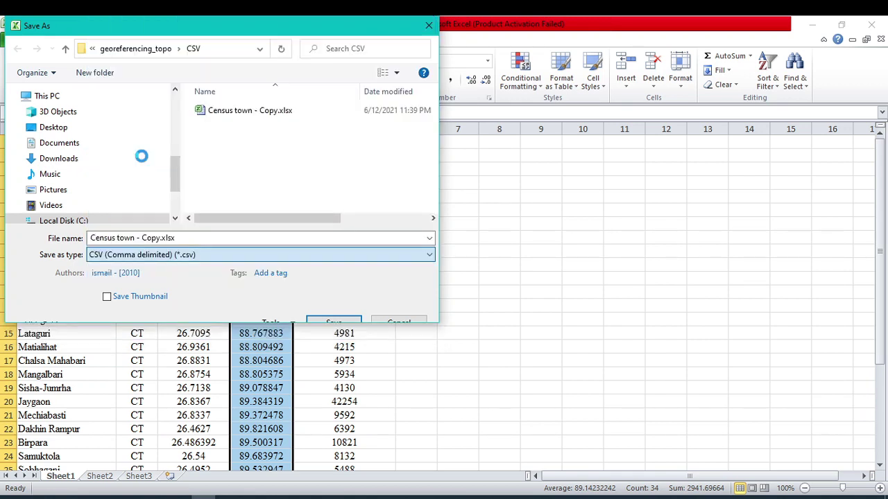
{"action": "triple_click", "coordinate": [127, 239]}
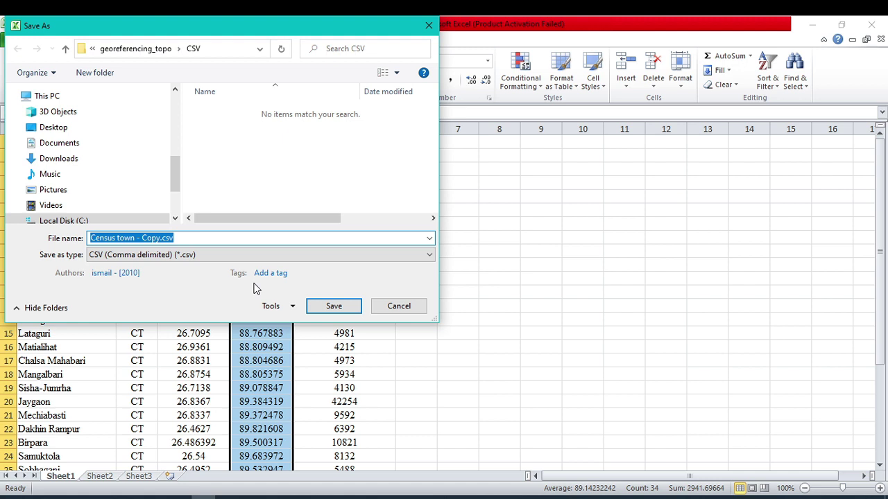
{"action": "type", "text": "table"}
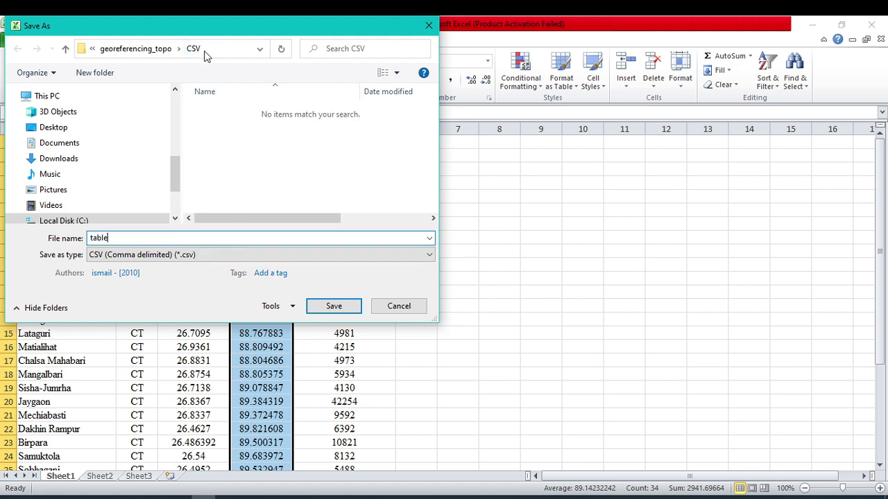
{"action": "left_click", "coordinate": [332, 310]}
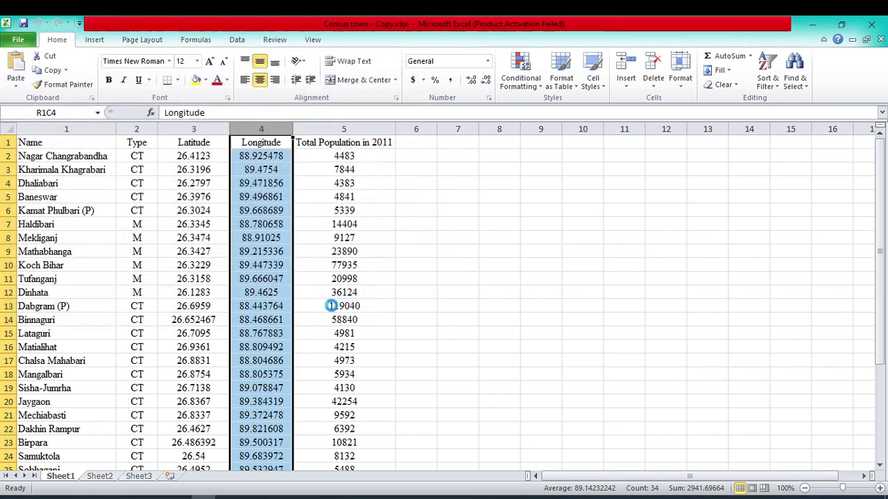
{"action": "left_click", "coordinate": [416, 304]}
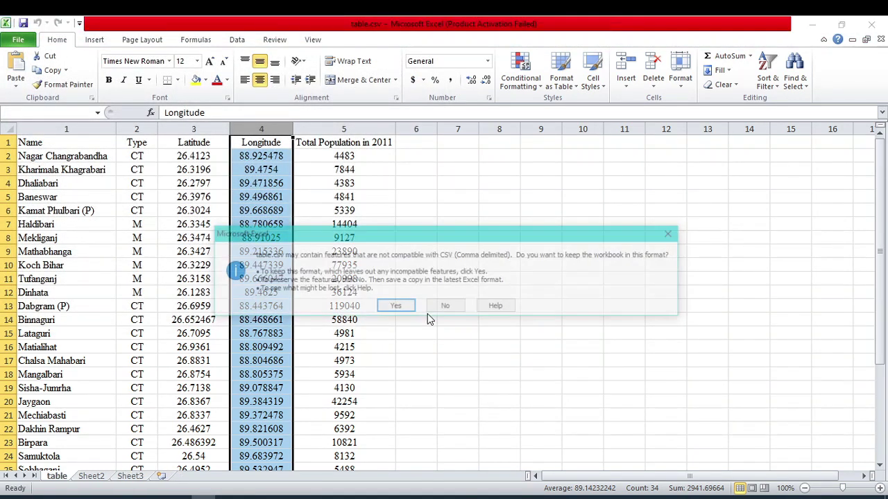
{"action": "left_click", "coordinate": [397, 307]}
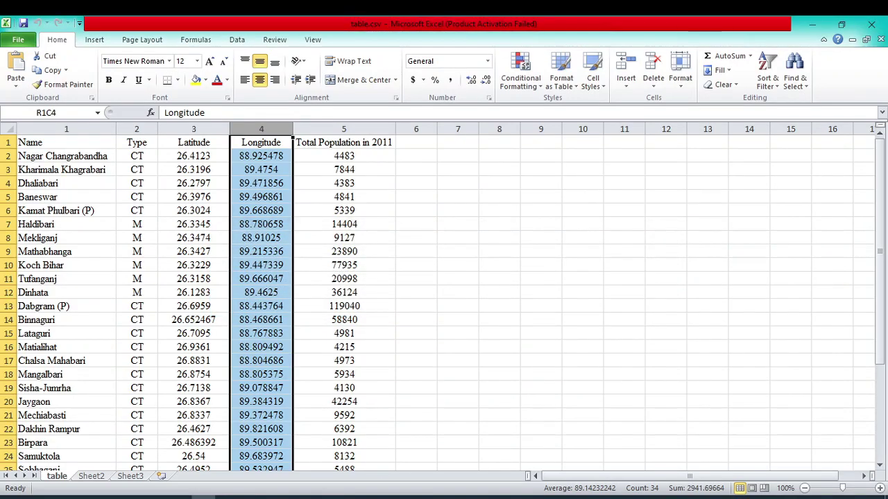
{"action": "key", "text": "alt+Tab"}
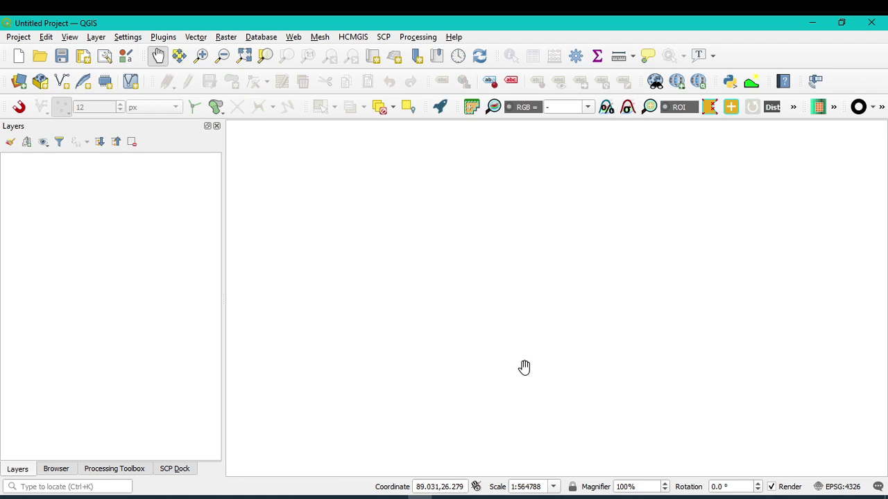
- Open Layer > Add Layer > Add Delimited Text Layer in the Data Source Manager
{"action": "left_click", "coordinate": [97, 37]}
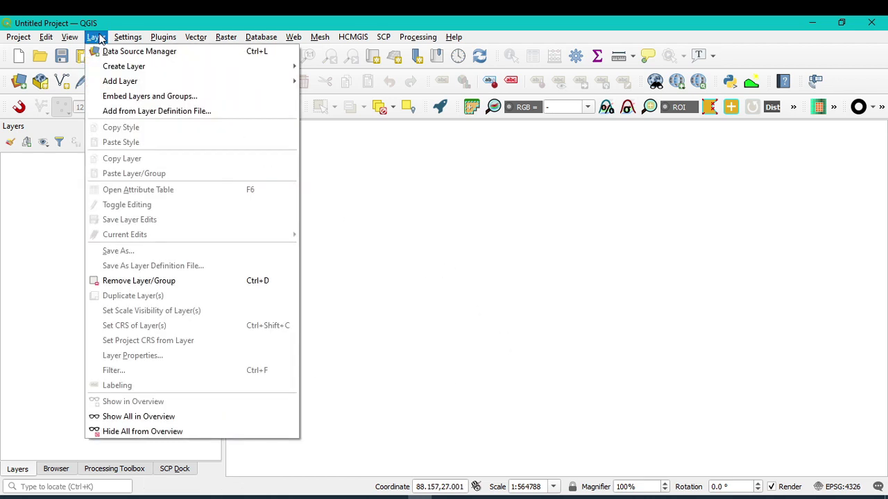
{"action": "mouse_move", "coordinate": [114, 85]}
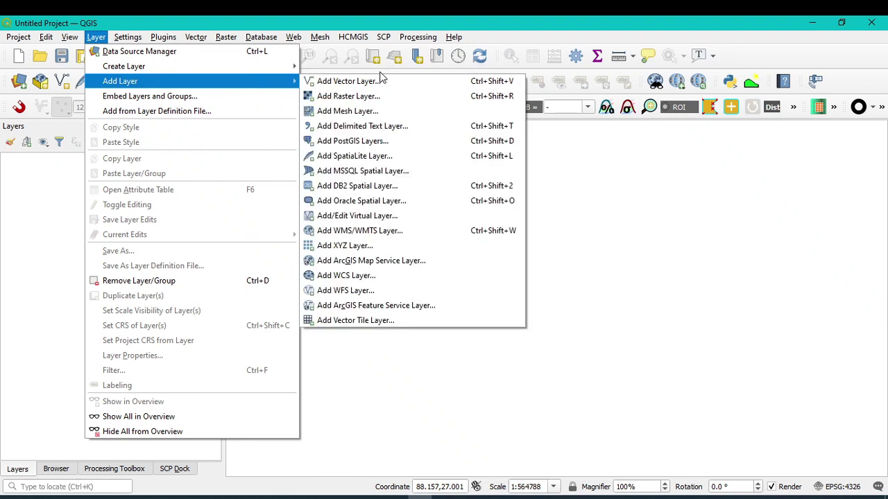
{"action": "left_click", "coordinate": [394, 133]}
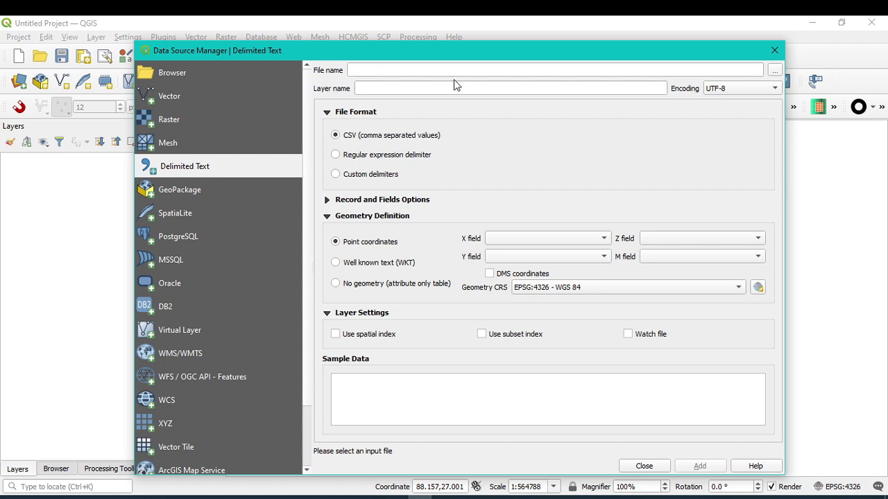
- Load table.csv from the CSV folder, with Longitude as X and Latitude as Y
{"action": "left_click", "coordinate": [775, 72]}
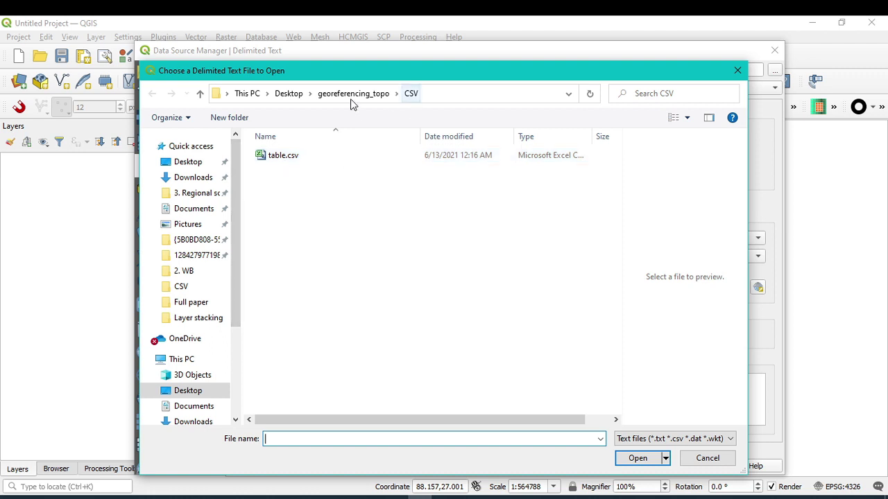
{"action": "left_click", "coordinate": [285, 157]}
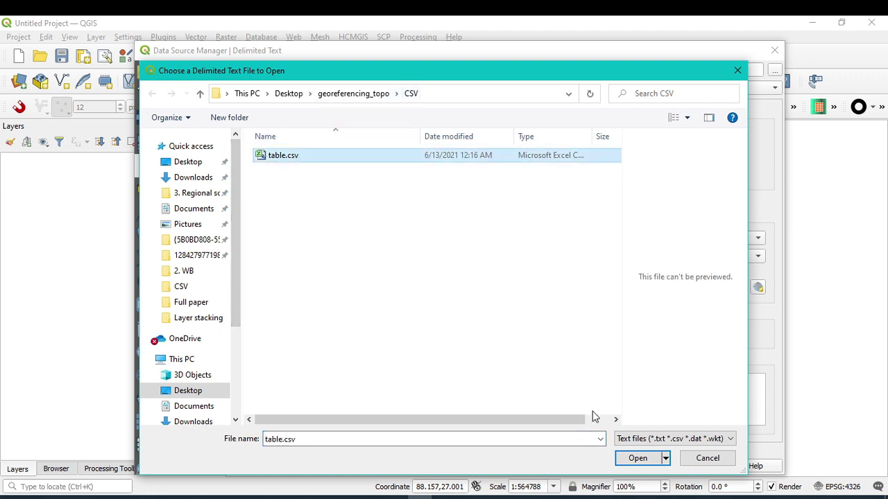
{"action": "left_click", "coordinate": [638, 459]}
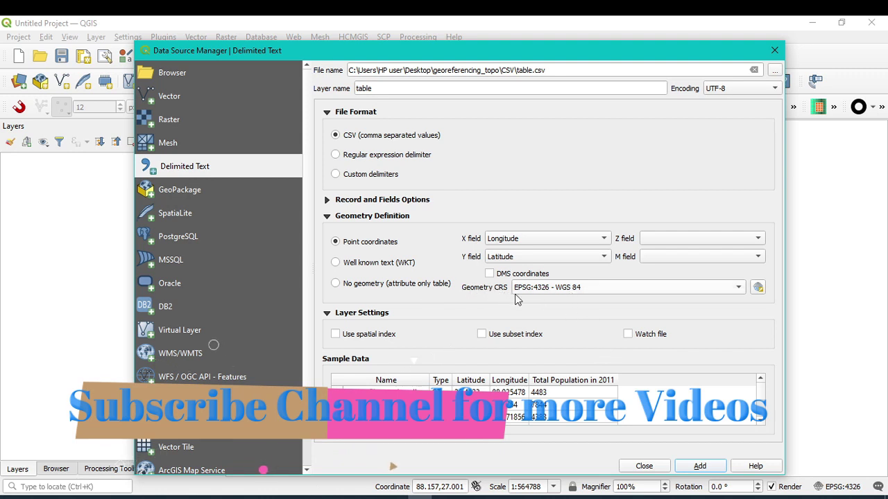
- Keep EPSG:4326 - WGS 84 as geometry CRS and add the town points as layer 'table'
{"action": "left_click", "coordinate": [740, 290]}
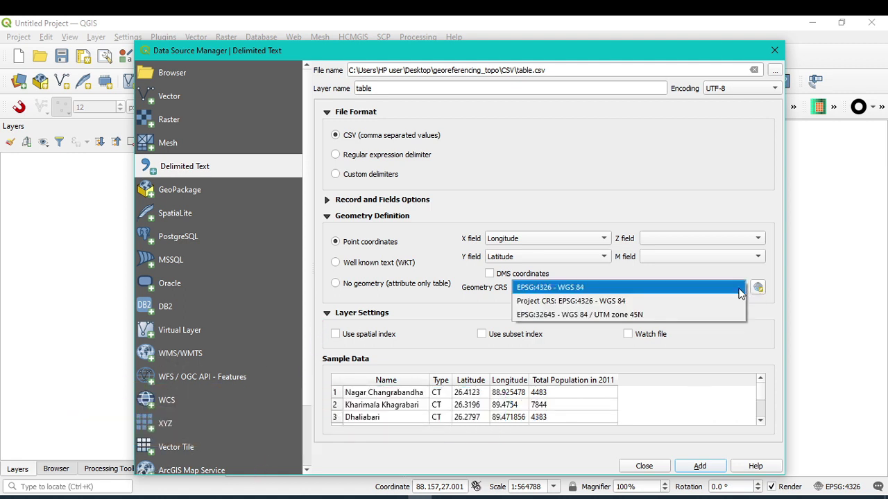
{"action": "left_click", "coordinate": [581, 287]}
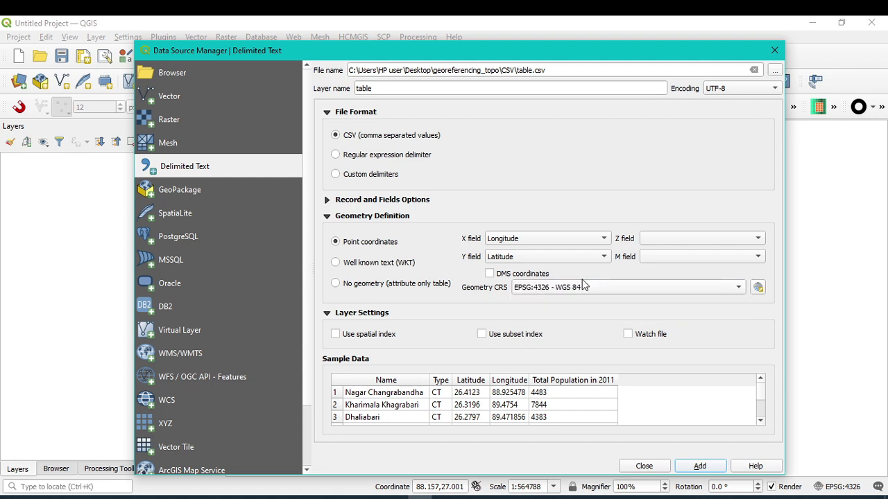
{"action": "left_click", "coordinate": [707, 467]}
{"action": "left_click", "coordinate": [645, 466]}
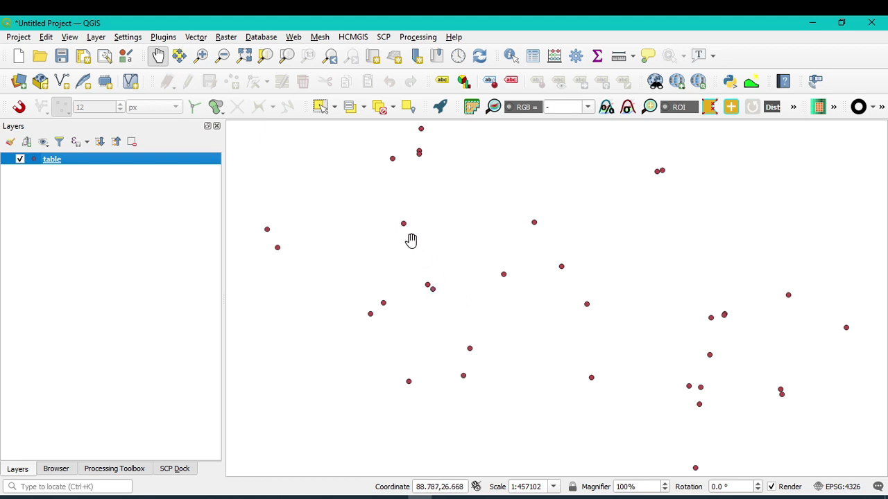
{"action": "left_click", "coordinate": [293, 38]}
- Add the QuickMapServices OSM Standard basemap and zoom in around Koch Bihar
{"action": "mouse_move", "coordinate": [320, 72]}
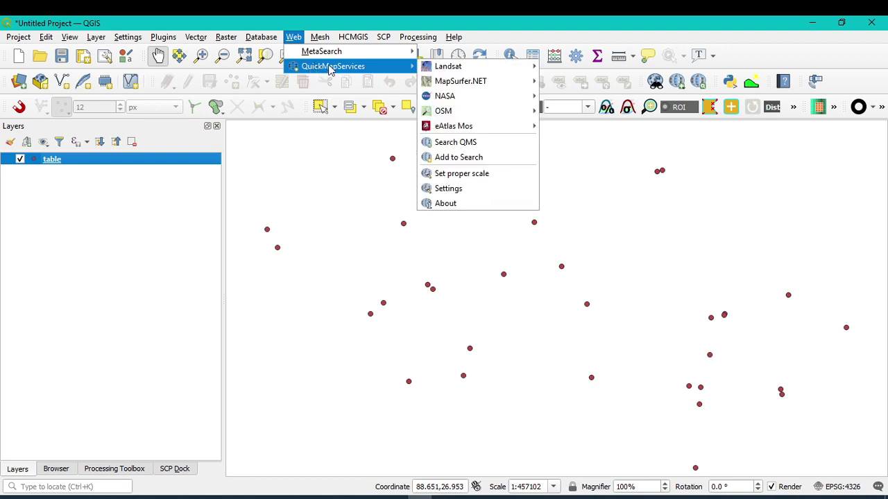
{"action": "mouse_move", "coordinate": [154, 38]}
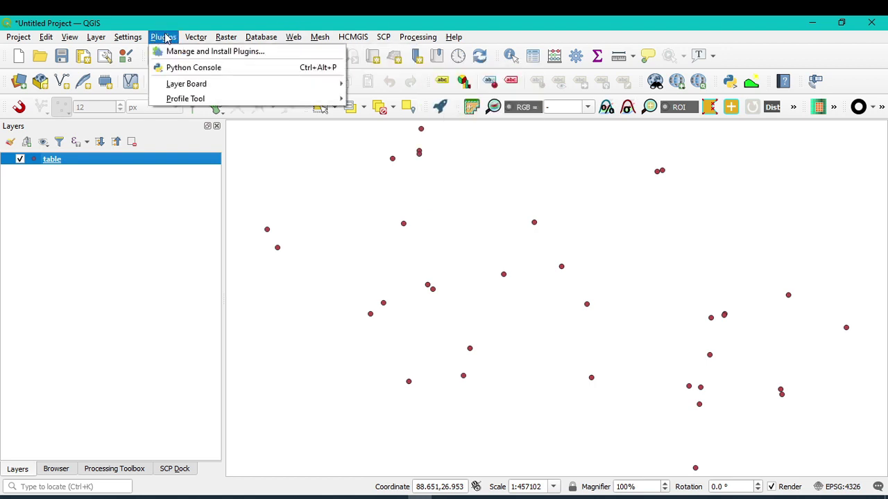
{"action": "mouse_move", "coordinate": [298, 41]}
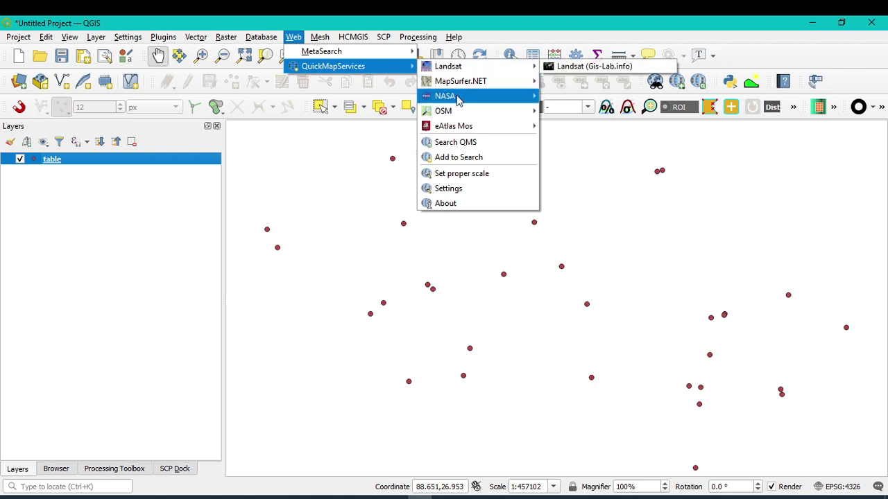
{"action": "mouse_move", "coordinate": [450, 113]}
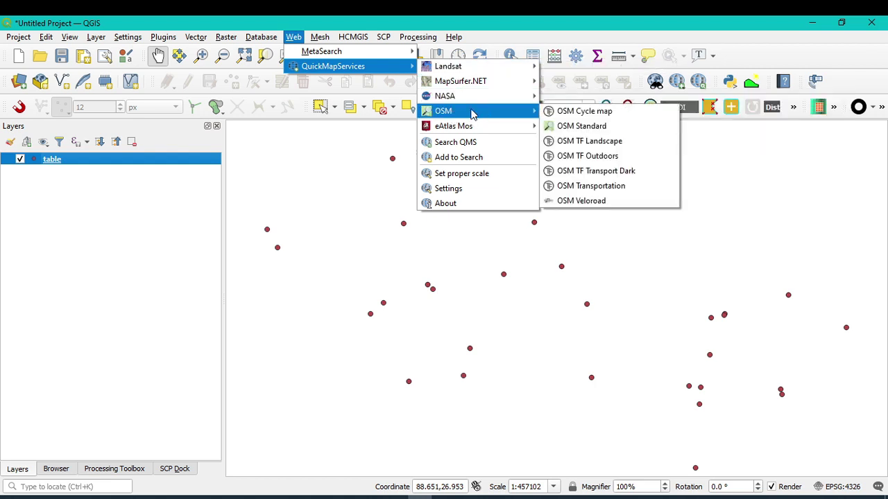
{"action": "left_click", "coordinate": [592, 129]}
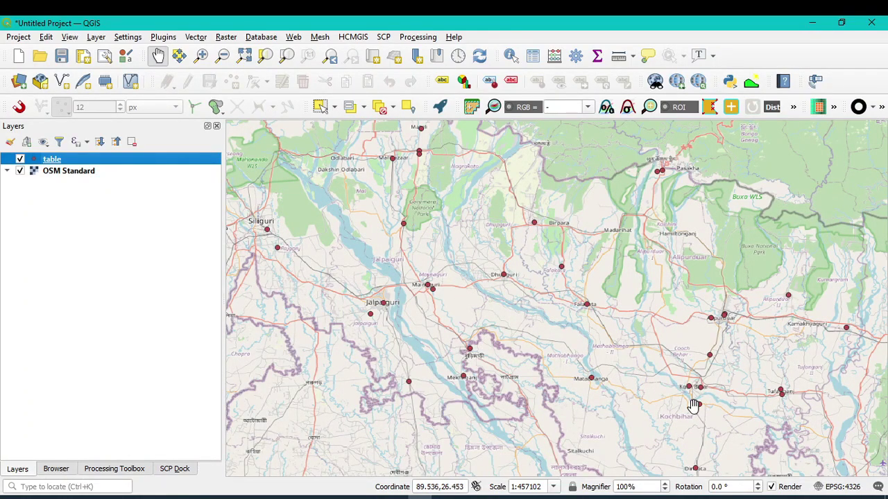
{"action": "scroll", "coordinate": [703, 398], "scroll_direction": "up", "scroll_amount": 2}
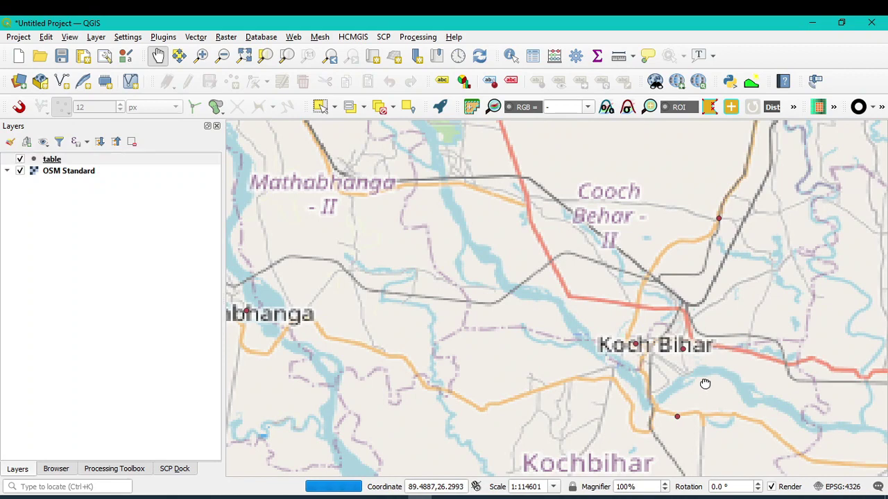
{"action": "left_click_drag", "start_coordinate": [703, 384], "coordinate": [648, 295]}
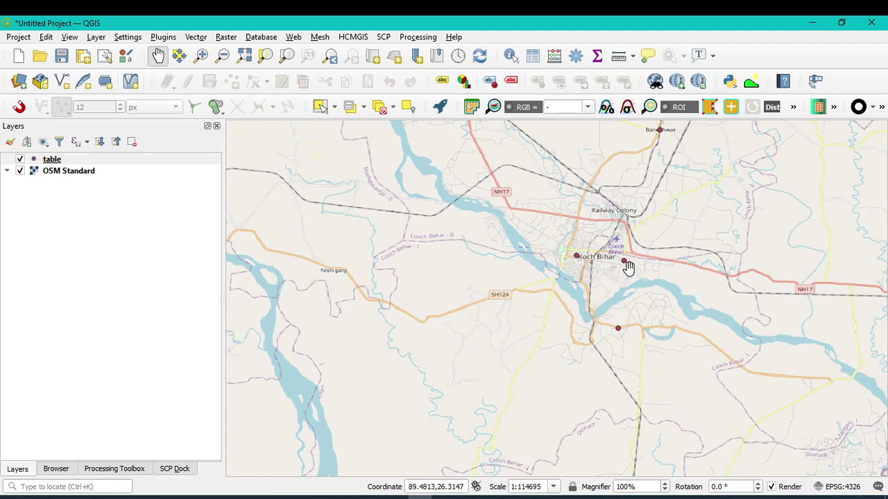
- Style the table layer's points with the diamond blue symbol at size 4.4
{"action": "right_click", "coordinate": [54, 163]}
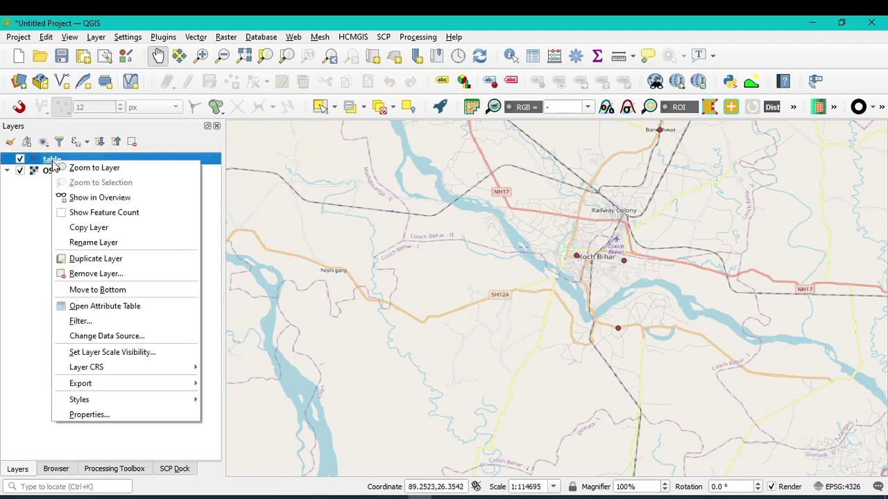
{"action": "left_click", "coordinate": [81, 416]}
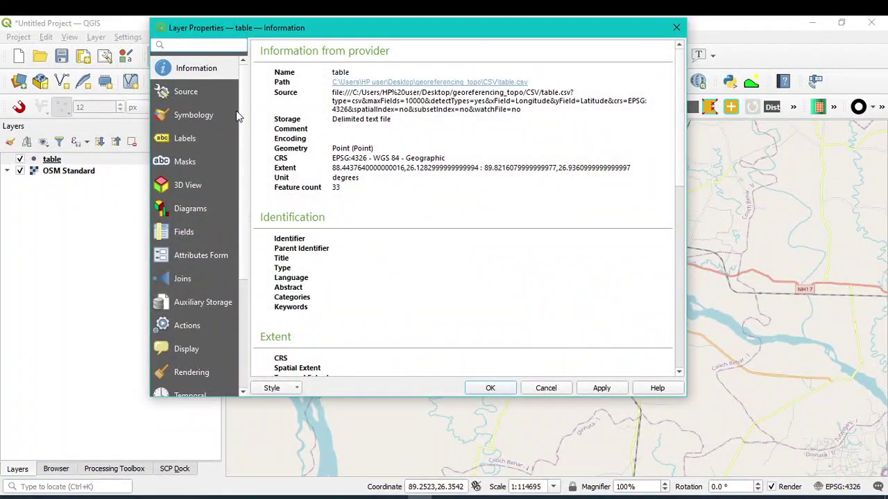
{"action": "left_click", "coordinate": [197, 112]}
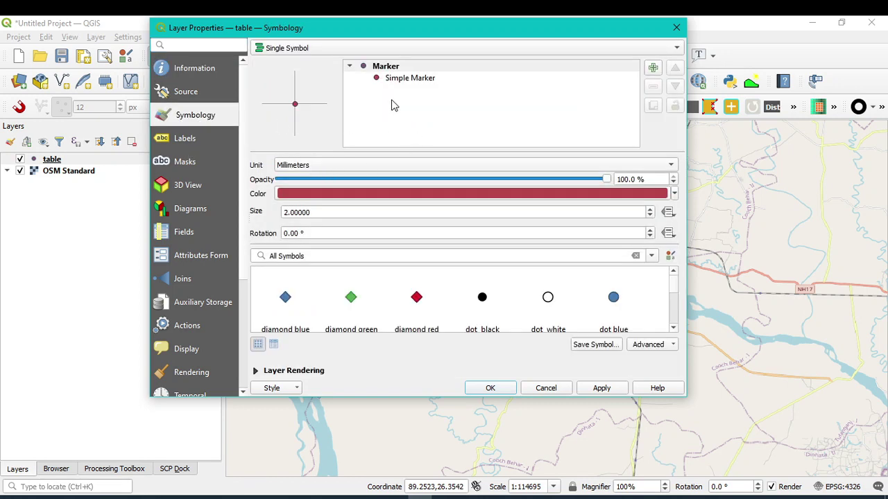
{"action": "left_click", "coordinate": [394, 81]}
{"action": "left_click", "coordinate": [385, 66]}
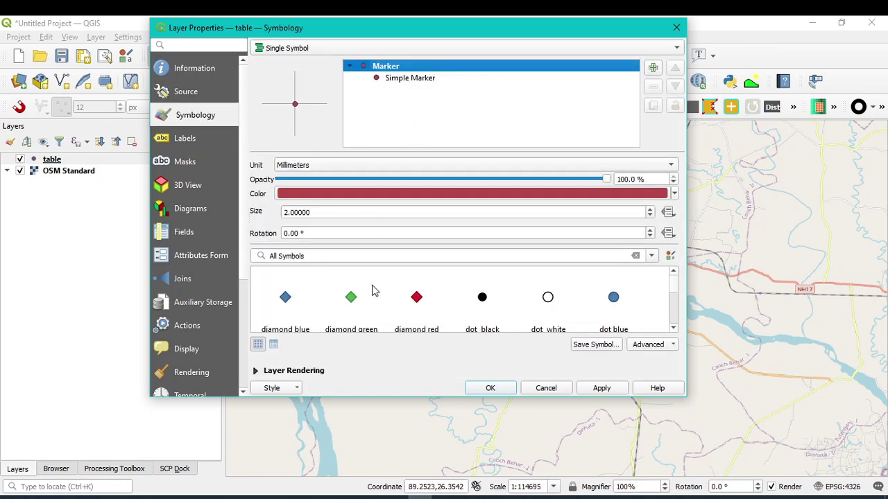
{"action": "left_click", "coordinate": [286, 298]}
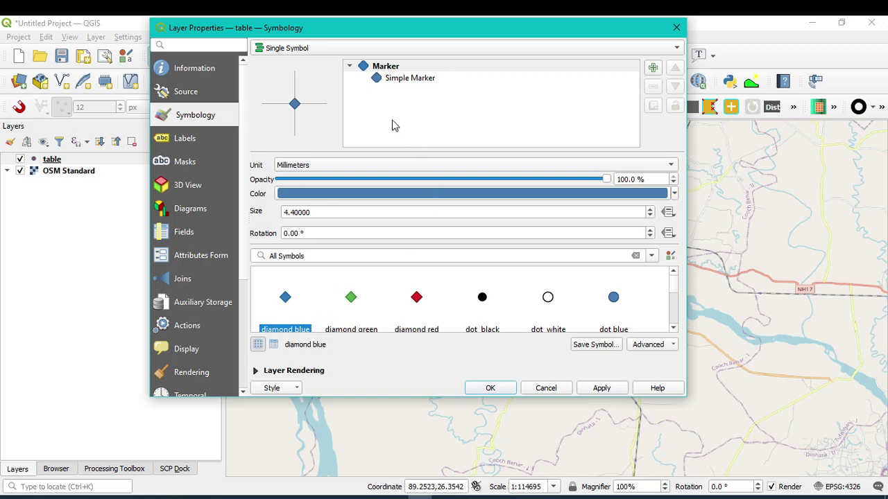
{"action": "left_click", "coordinate": [186, 138]}
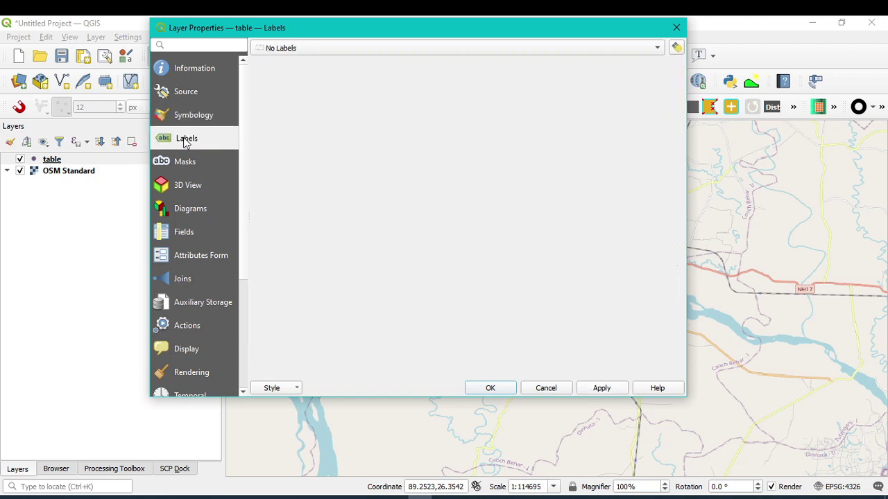
- Turn on Single Labels using the Name field and apply them to the table points
{"action": "left_click", "coordinate": [340, 53]}
{"action": "left_click", "coordinate": [414, 95]}
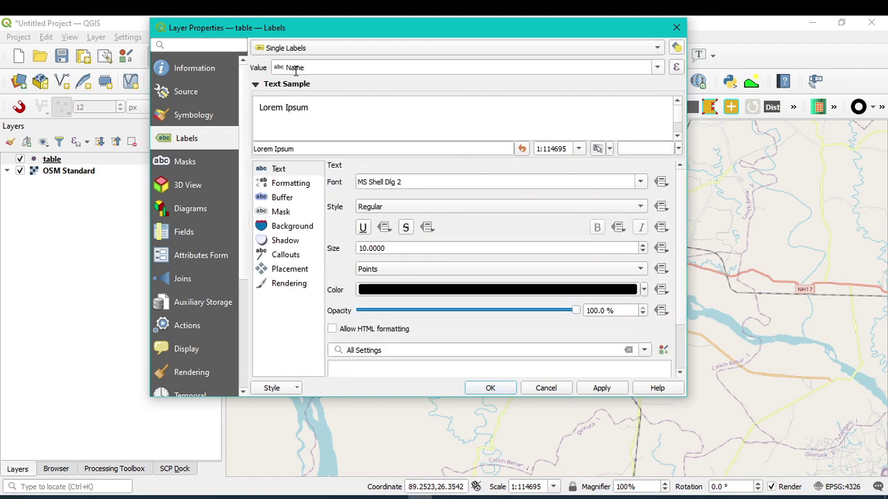
{"action": "left_click", "coordinate": [656, 68]}
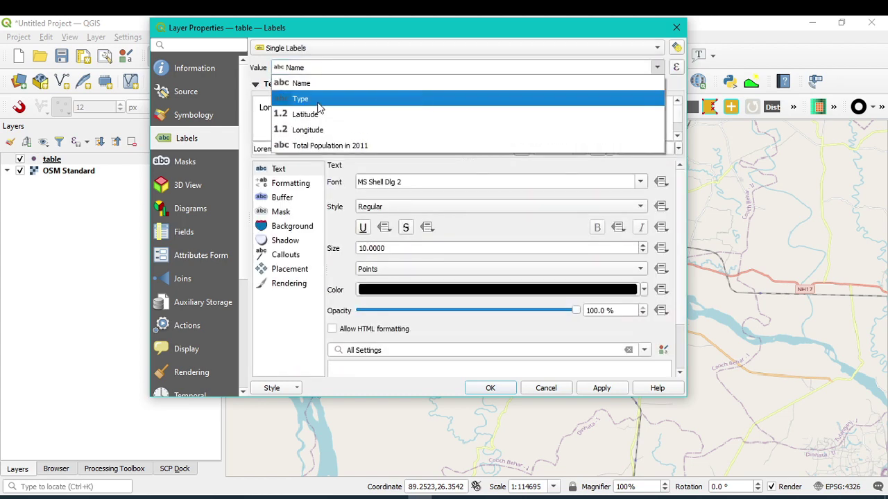
{"action": "left_click", "coordinate": [337, 82]}
{"action": "left_click", "coordinate": [598, 388]}
{"action": "left_click", "coordinate": [490, 388]}
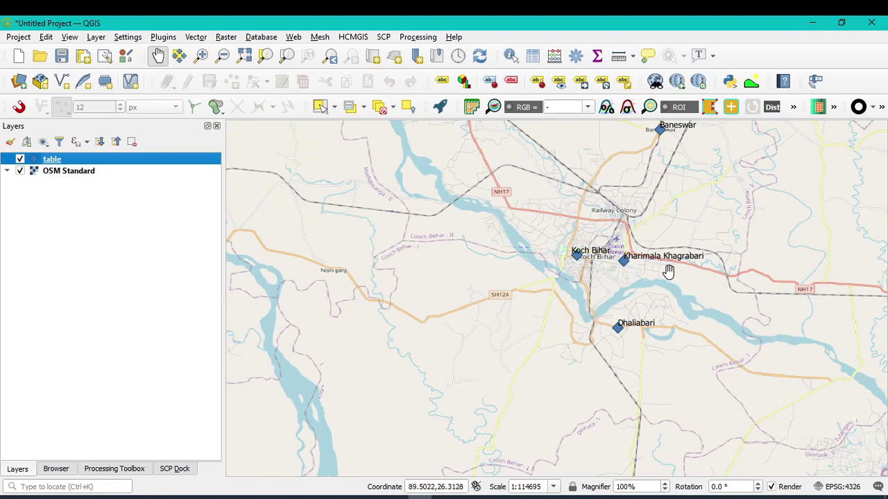
- Zoom out to show more labelled towns and open the HCMGIS plugin menu
{"action": "scroll", "coordinate": [595, 369], "scroll_direction": "down", "scroll_amount": 1}
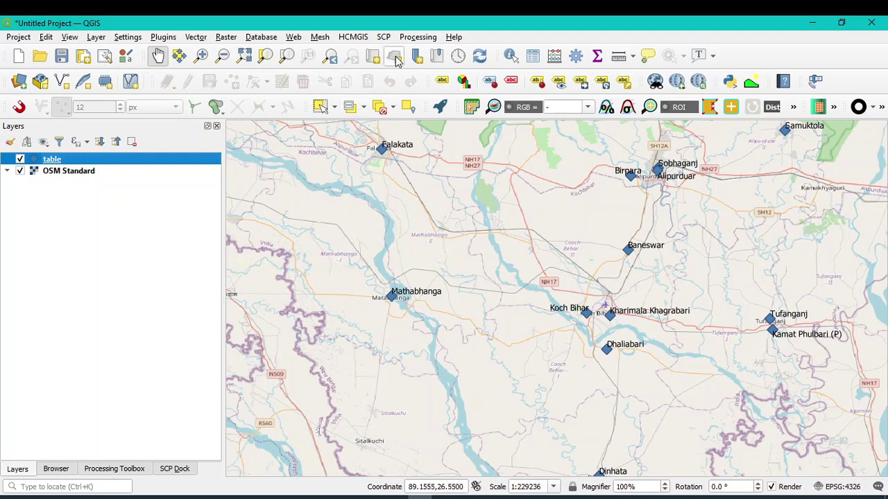
{"action": "left_click", "coordinate": [352, 39]}
{"action": "left_click", "coordinate": [350, 41]}
{"action": "left_click", "coordinate": [351, 42]}
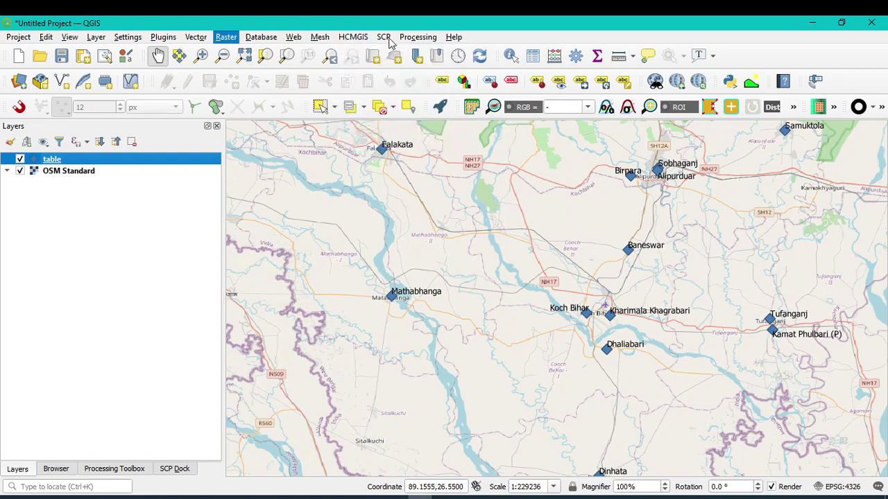
- Add the HCMGIS Google Satellite basemap and move the table points above it
{"action": "mouse_move", "coordinate": [164, 40]}
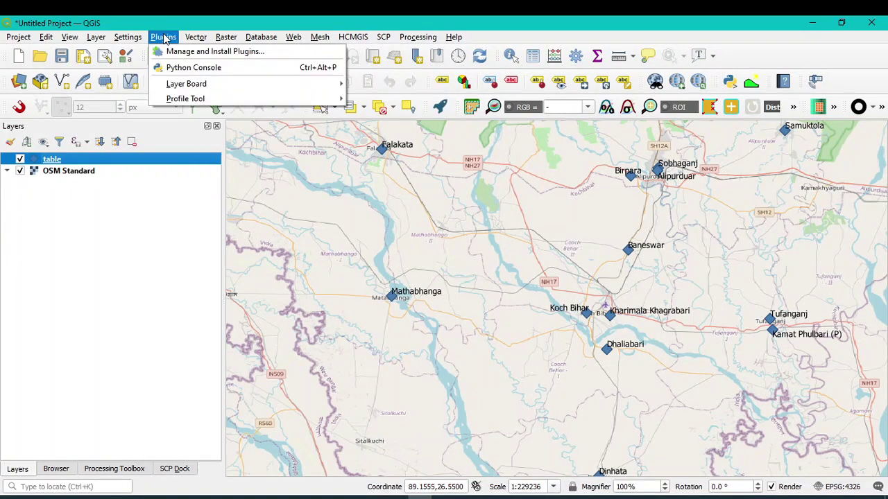
{"action": "mouse_move", "coordinate": [357, 39]}
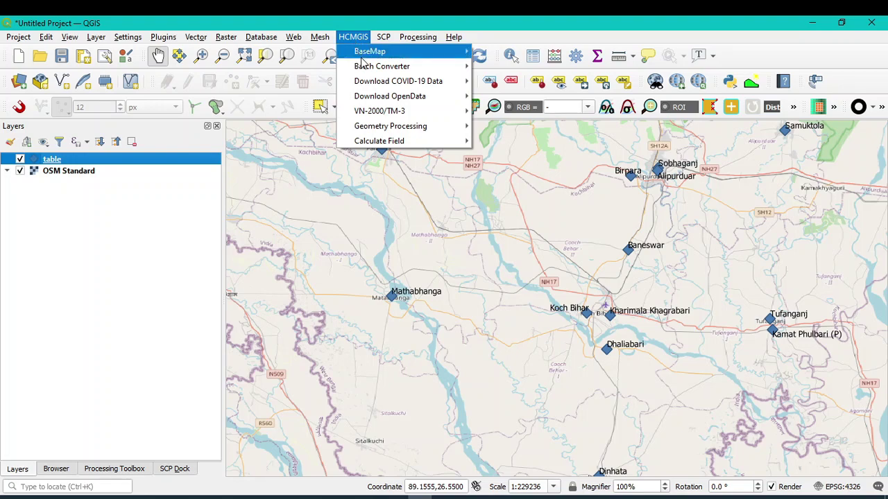
{"action": "mouse_move", "coordinate": [368, 56]}
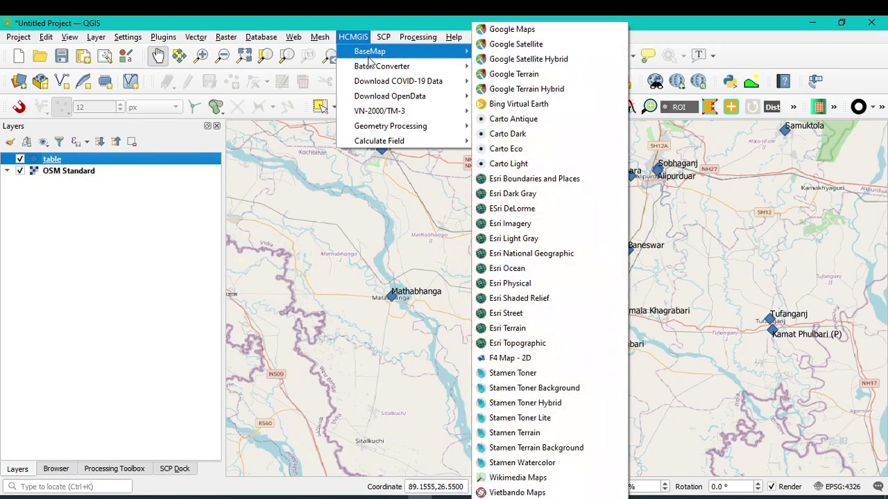
{"action": "left_click", "coordinate": [511, 45]}
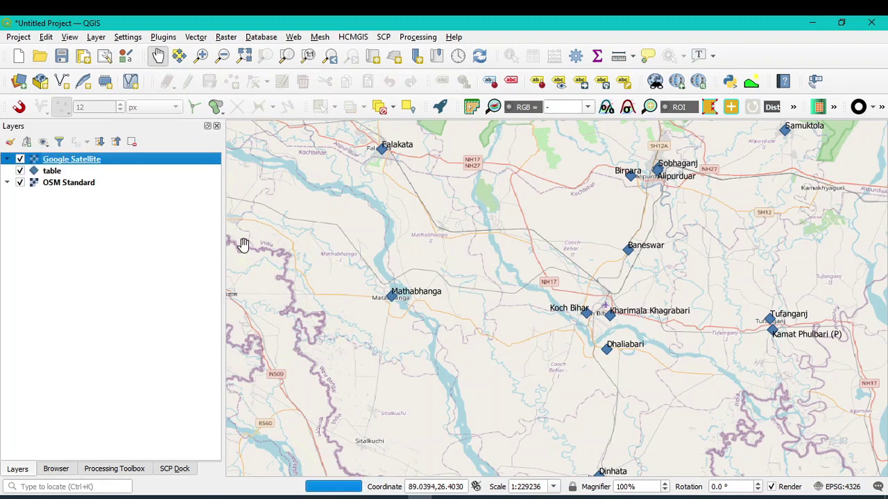
{"action": "left_click_drag", "start_coordinate": [60, 173], "coordinate": [53, 156]}
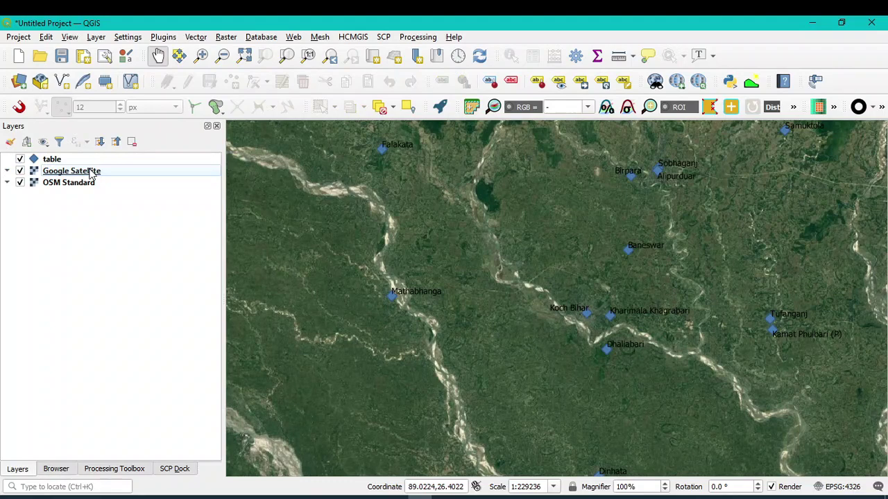
- Hide OSM Standard and Google Satellite, leaving labelled towns around Koch Bihar on a blank map
{"action": "left_click", "coordinate": [19, 183]}
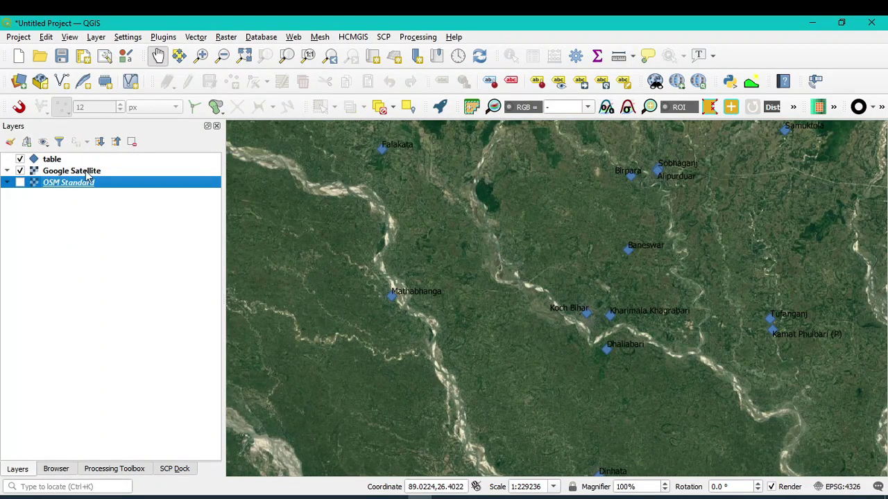
{"action": "scroll", "coordinate": [604, 344], "scroll_direction": "up", "scroll_amount": 3}
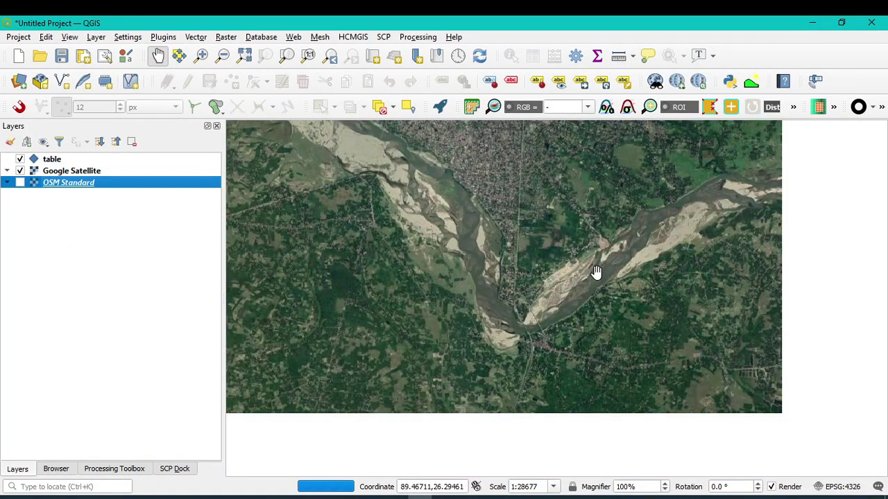
{"action": "left_click_drag", "start_coordinate": [555, 205], "coordinate": [584, 342]}
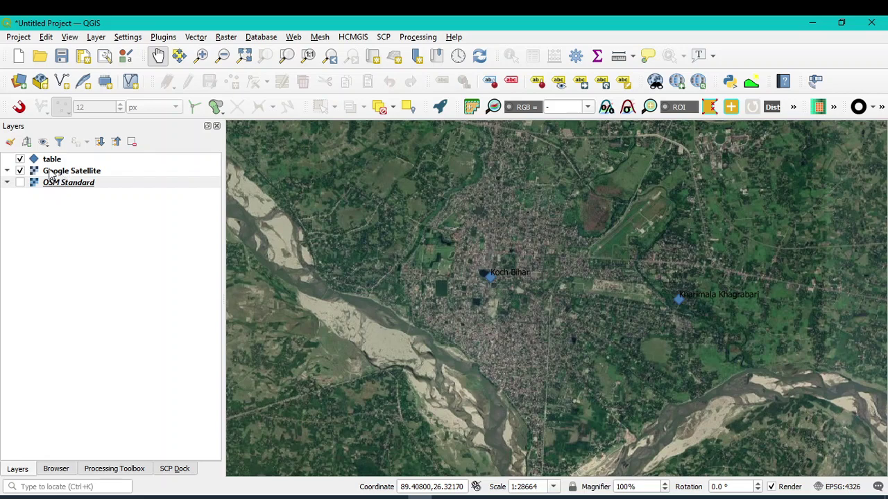
{"action": "left_click", "coordinate": [20, 171]}
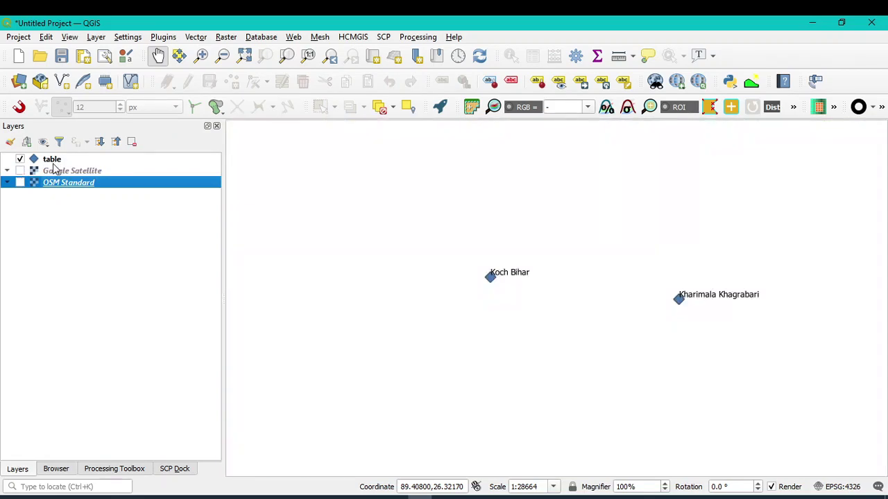
{"action": "left_click", "coordinate": [54, 161]}
{"action": "right_click", "coordinate": [54, 161]}
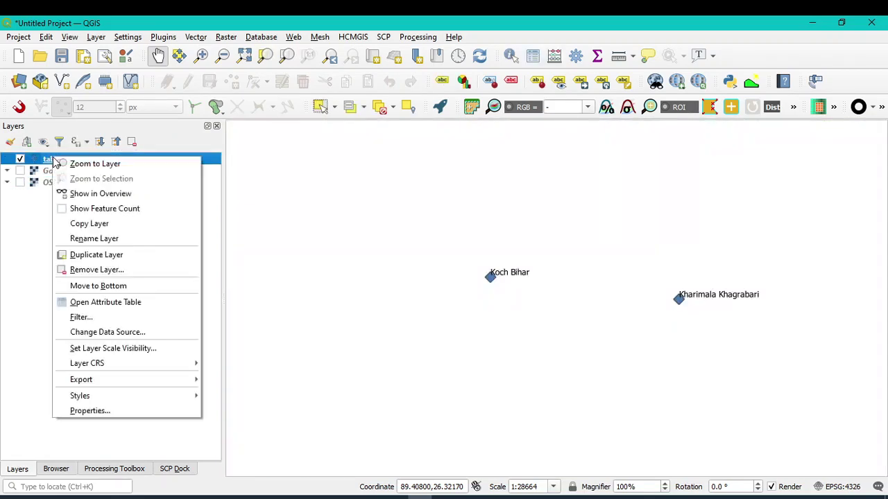
{"action": "left_click", "coordinate": [110, 412]}
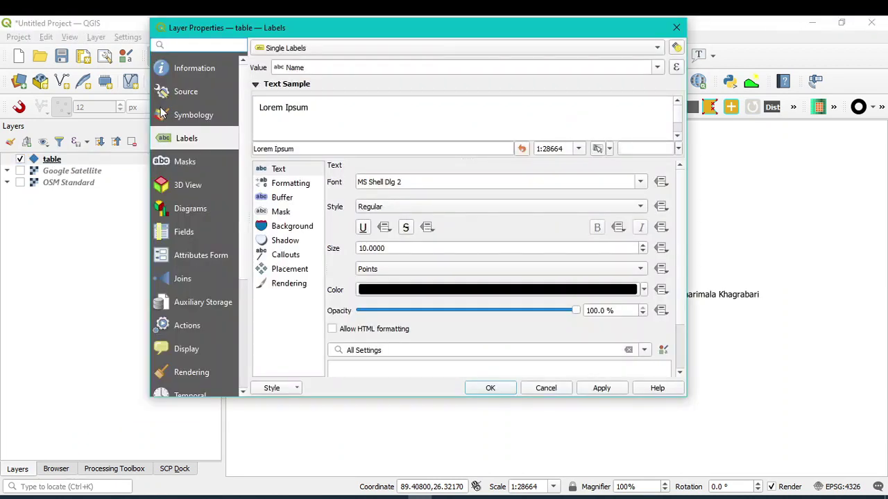
{"action": "left_click", "coordinate": [196, 69]}
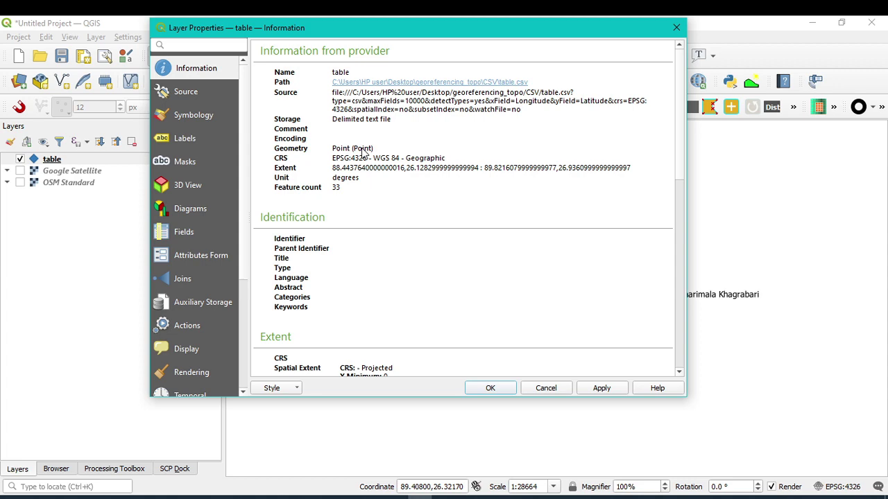
{"action": "left_click", "coordinate": [547, 388]}
- Export the table layer's features as an ESRI Shapefile named city_point in the CSV folder
{"action": "right_click", "coordinate": [48, 165]}
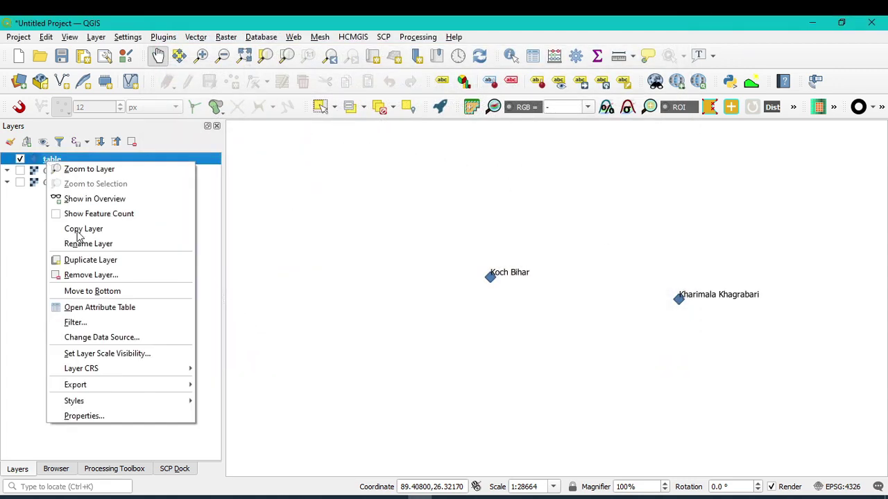
{"action": "mouse_move", "coordinate": [102, 392]}
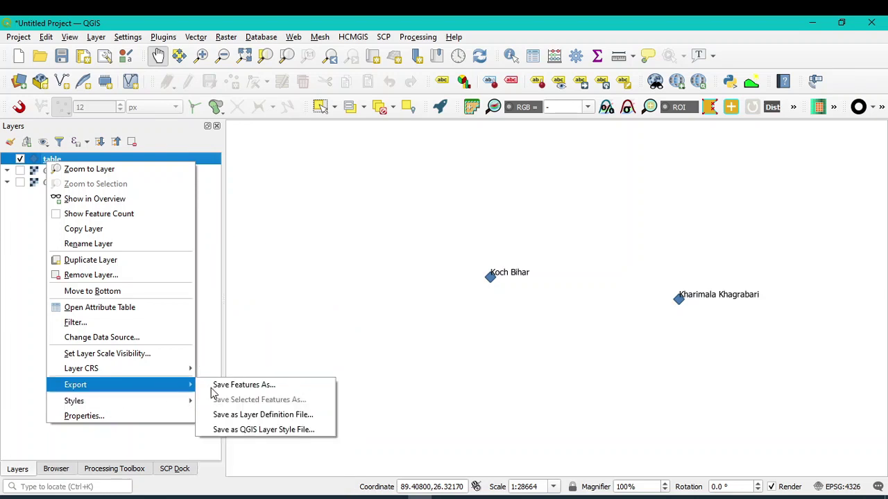
{"action": "left_click", "coordinate": [229, 387]}
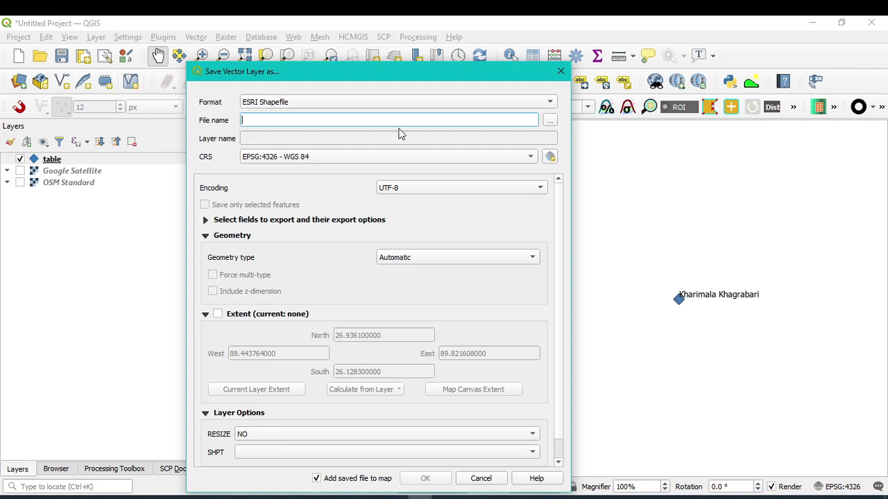
{"action": "left_click", "coordinate": [553, 122]}
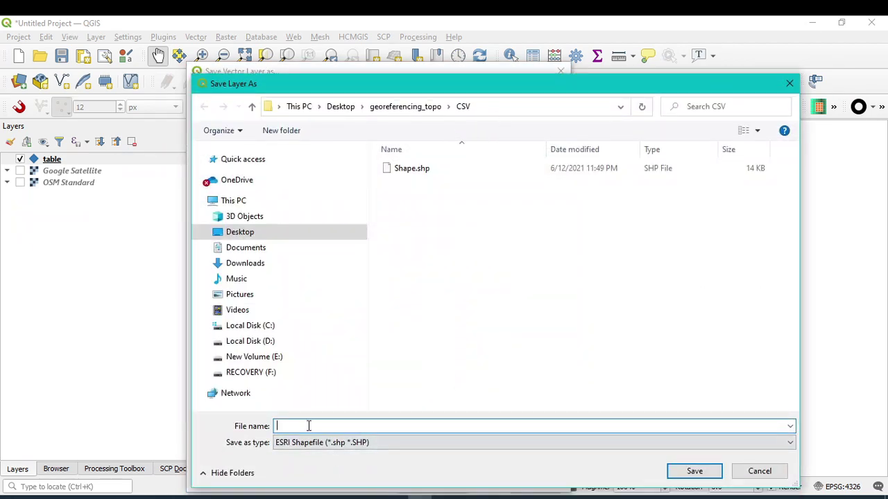
{"action": "type", "text": "cl"}
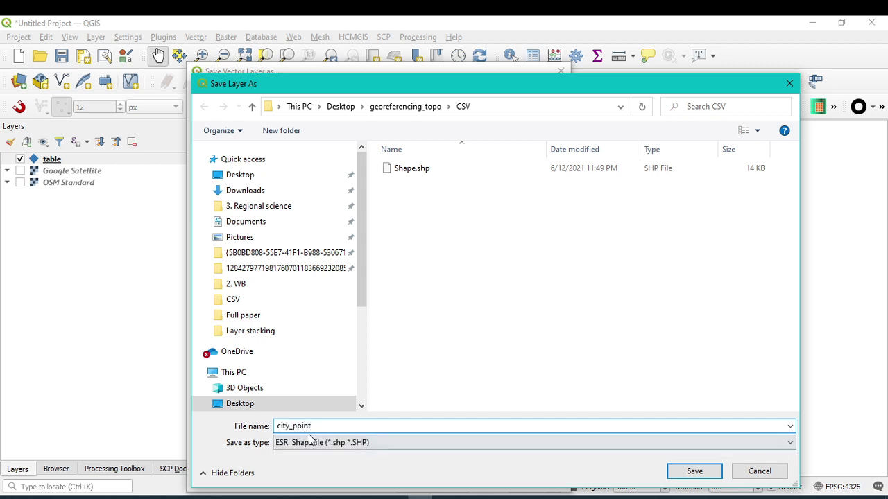
{"action": "left_click", "coordinate": [694, 472]}
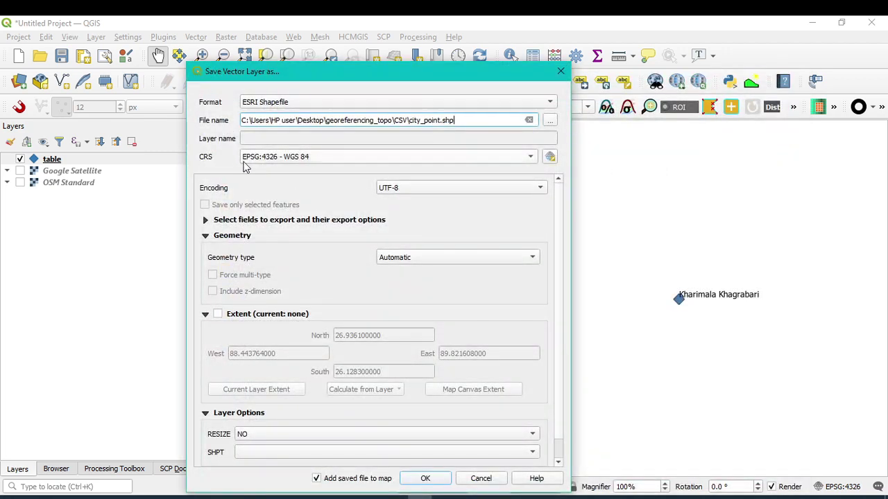
- Keep EPSG:4326 - WGS 84 as the output CRS, finish the export, and select the table layer
{"action": "left_click", "coordinate": [291, 164]}
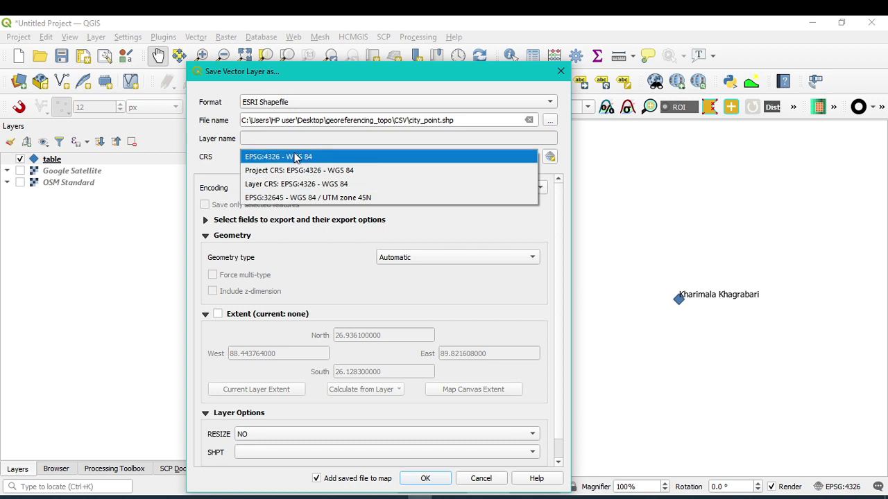
{"action": "left_click", "coordinate": [303, 158]}
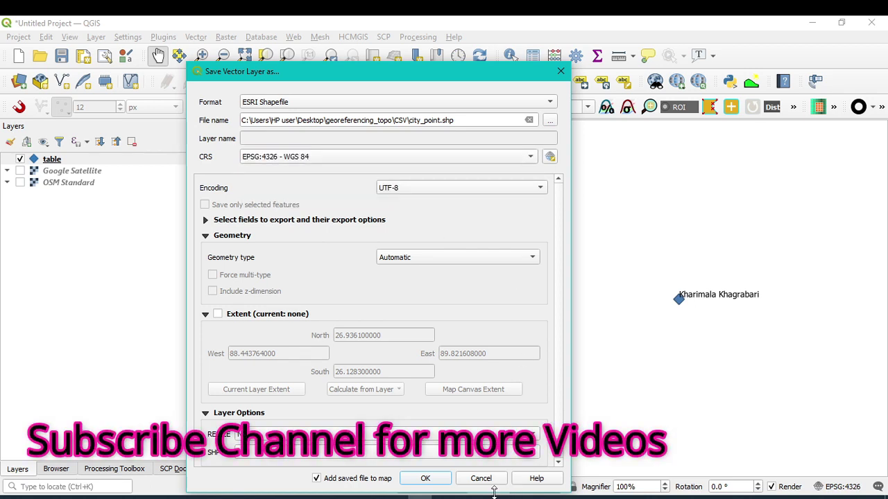
{"action": "left_click", "coordinate": [425, 479]}
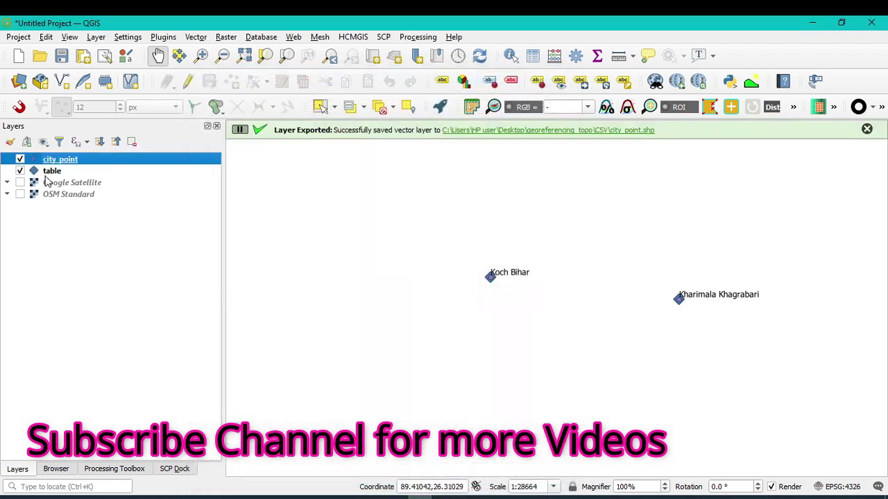
{"action": "left_click", "coordinate": [50, 171]}
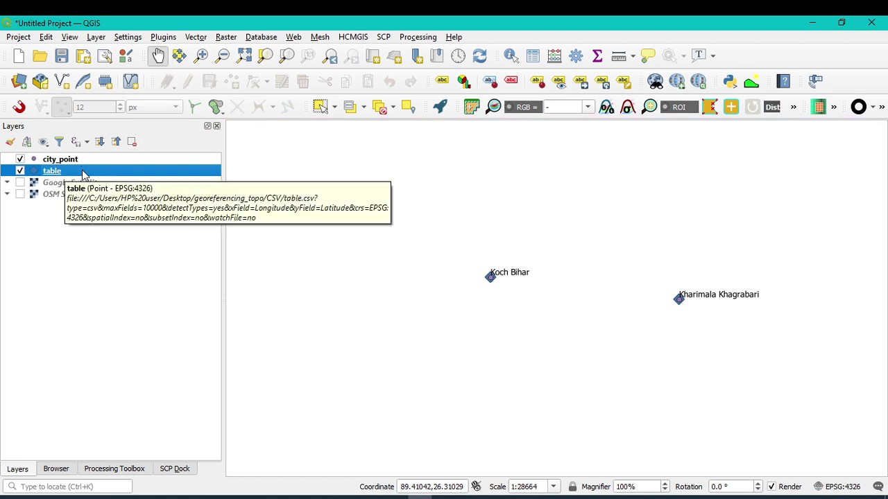
- Remove the table layer, then check that city_point's Information page lists ESRI Shapefile storage
{"action": "left_click", "coordinate": [130, 146]}
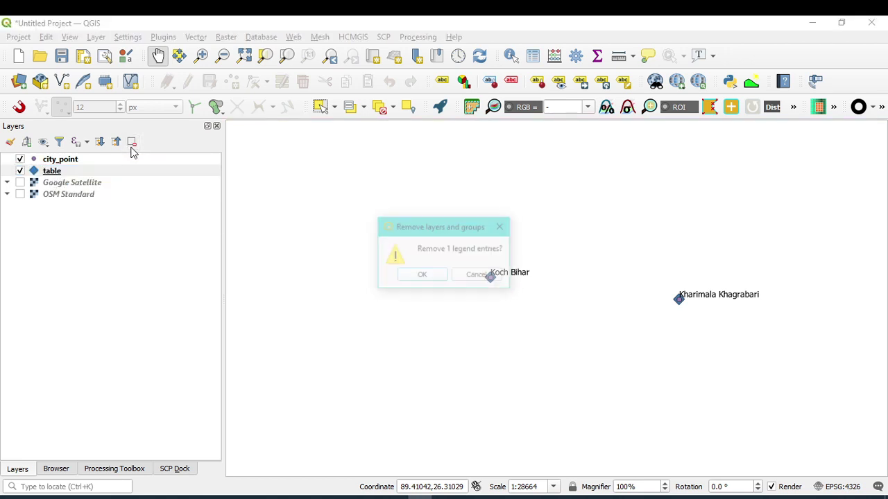
{"action": "left_click", "coordinate": [422, 276]}
{"action": "right_click", "coordinate": [67, 160]}
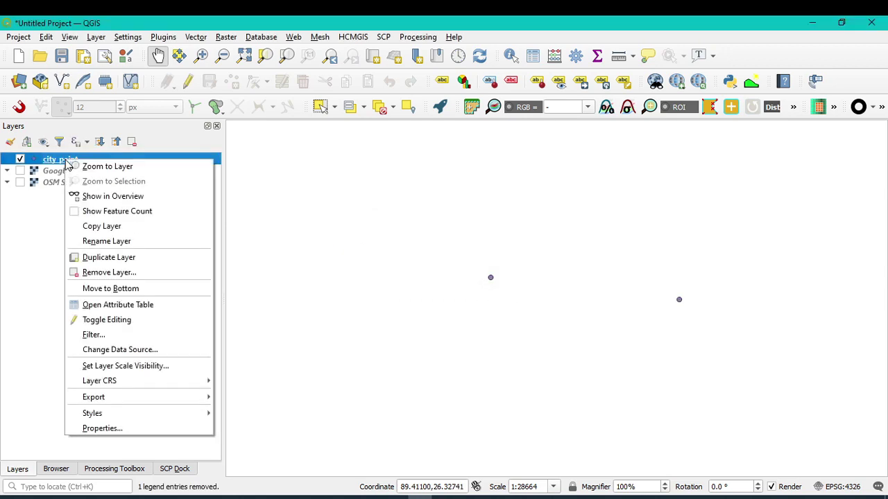
{"action": "left_click", "coordinate": [107, 428]}
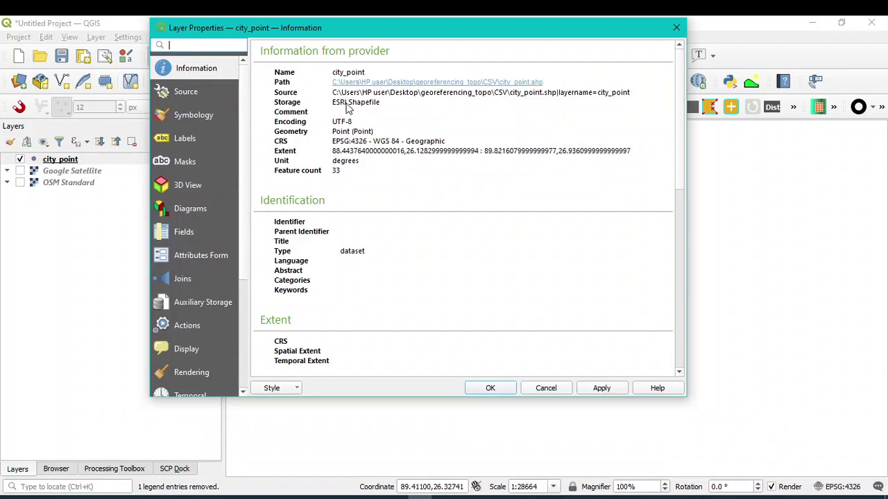
{"action": "left_click_drag", "start_coordinate": [335, 104], "coordinate": [381, 111]}
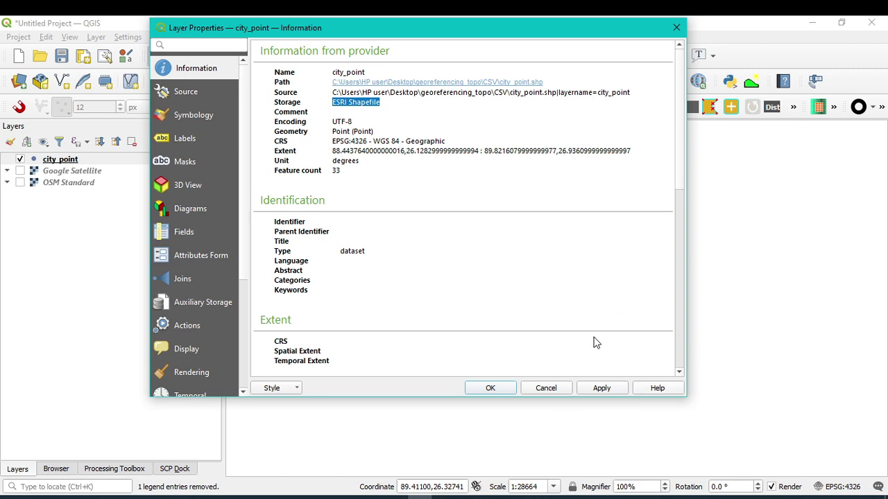
{"action": "left_click", "coordinate": [559, 387]}
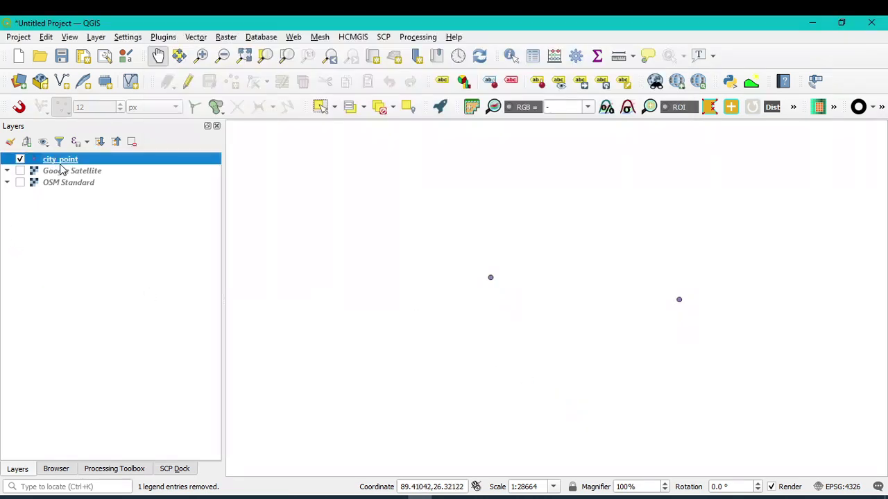
- Zoom to all city_point towns and add Shape.shp from the CSV folder to the map
{"action": "right_click", "coordinate": [69, 162]}
{"action": "left_click", "coordinate": [125, 165]}
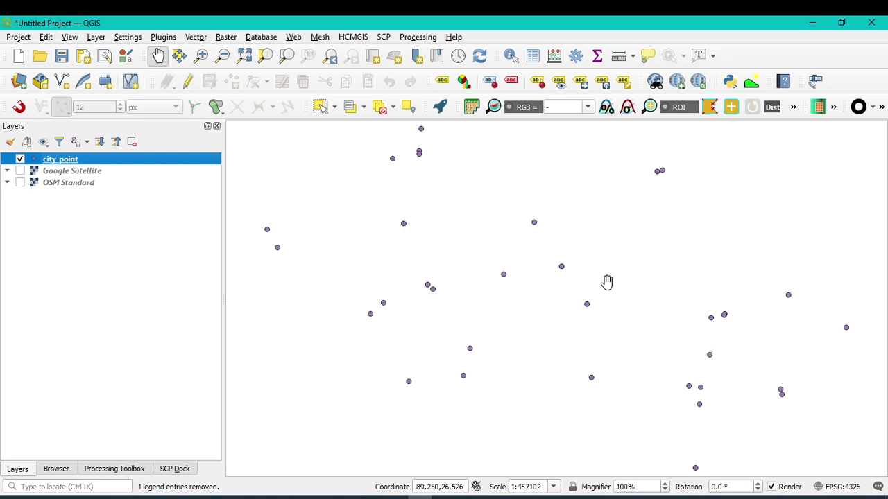
{"action": "left_click", "coordinate": [55, 469]}
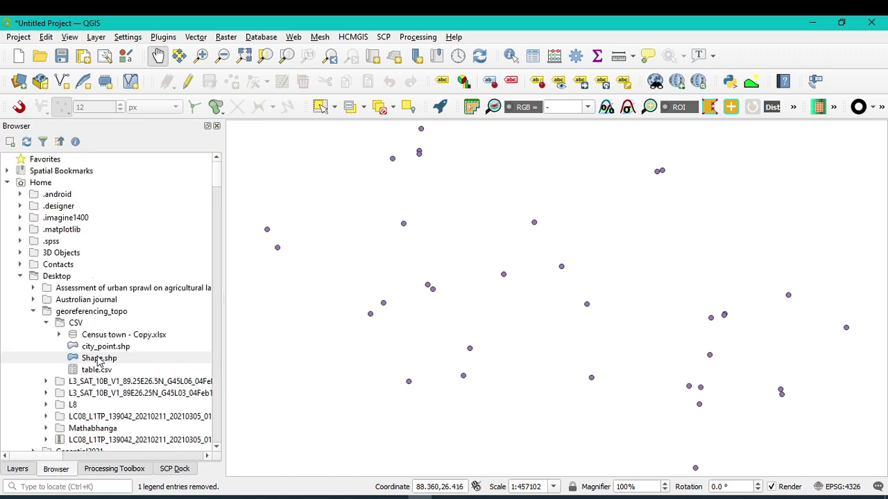
{"action": "left_click_drag", "start_coordinate": [99, 361], "coordinate": [547, 312]}
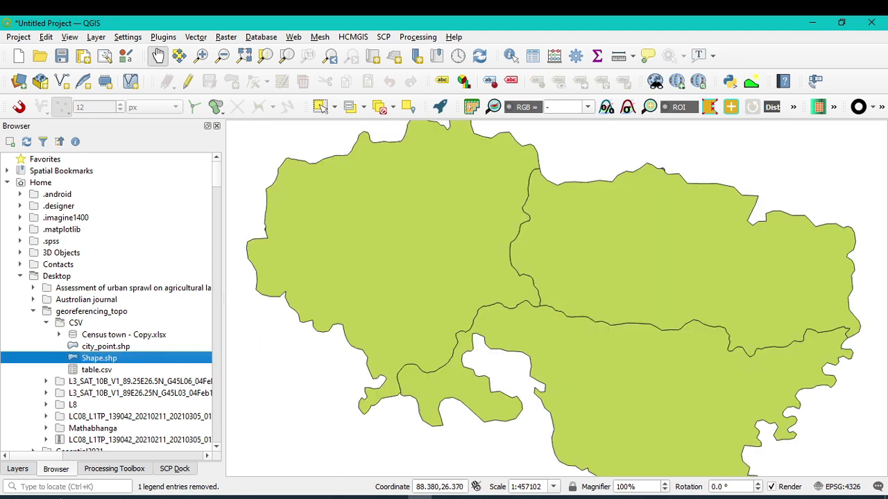
{"action": "left_click", "coordinate": [16, 468]}
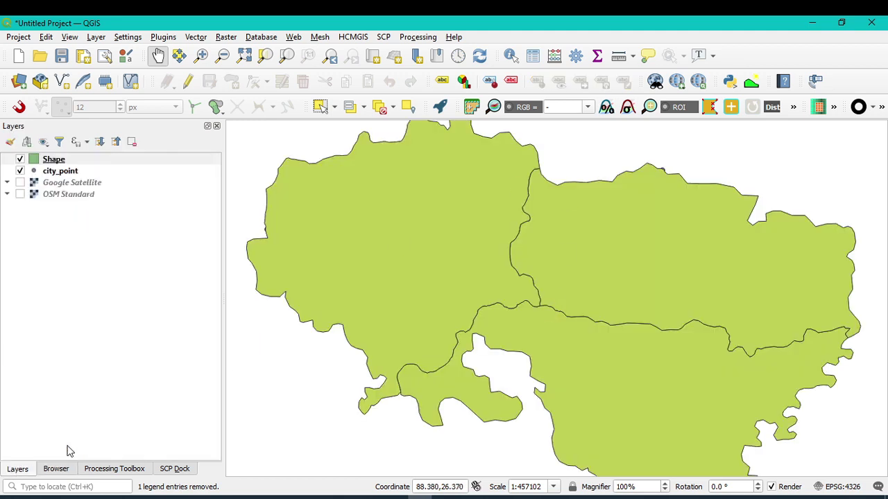
- Give the Shape layer's Simple Fill a transparent fill color and a 0.46 mm outline width
{"action": "right_click", "coordinate": [55, 161]}
{"action": "left_click", "coordinate": [117, 428]}
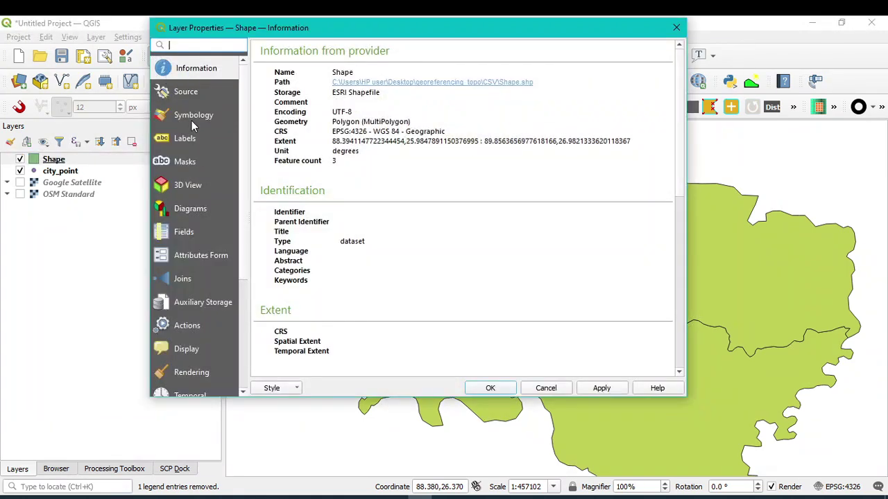
{"action": "left_click", "coordinate": [195, 117]}
{"action": "left_click", "coordinate": [403, 79]}
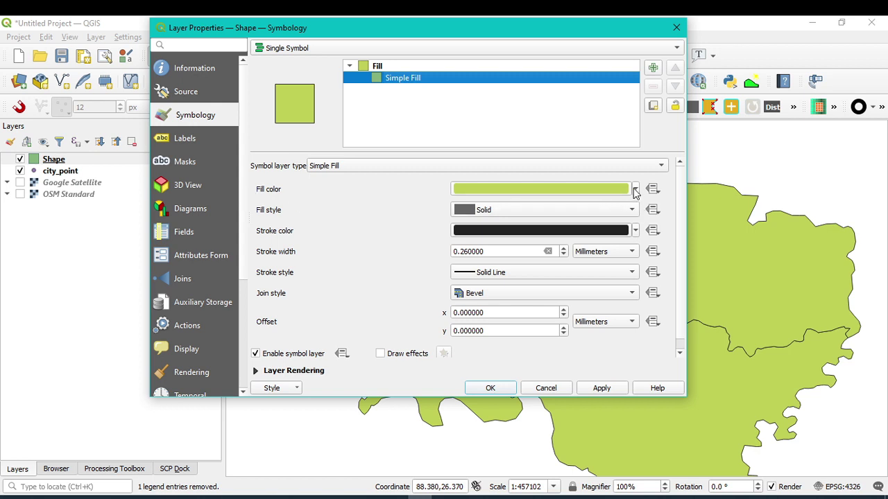
{"action": "left_click", "coordinate": [636, 190]}
{"action": "left_click", "coordinate": [461, 205]}
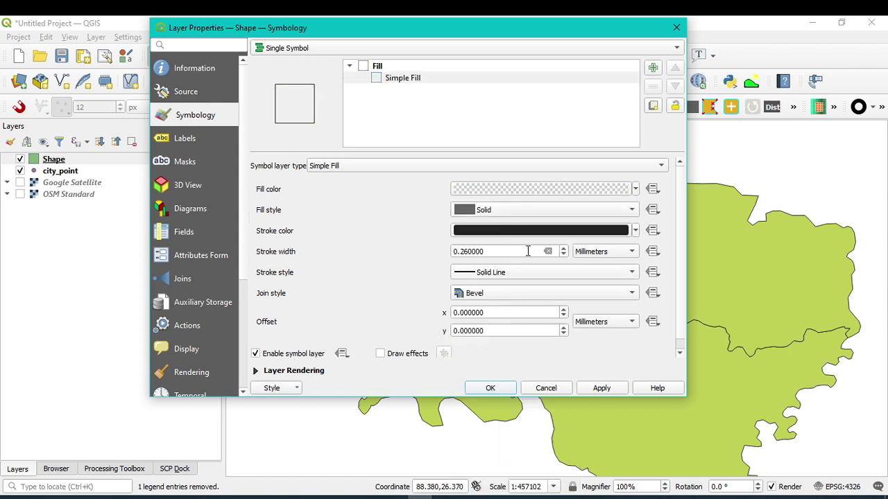
{"action": "left_click", "coordinate": [563, 248]}
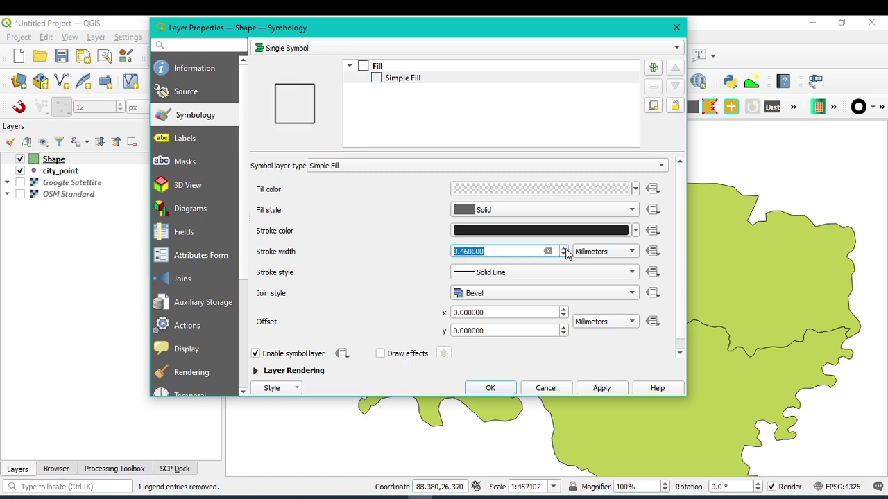
- Apply the hollow district style and zoom the map to the Shape layer
{"action": "left_click", "coordinate": [602, 390]}
{"action": "left_click", "coordinate": [492, 390]}
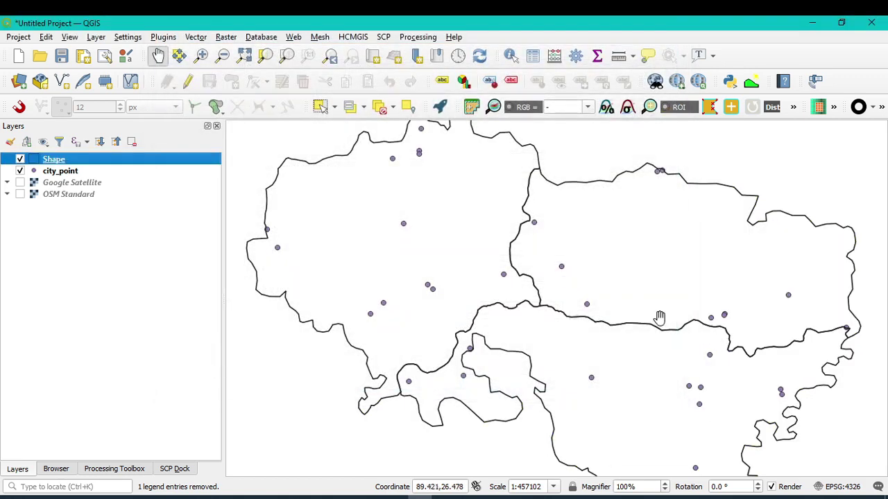
{"action": "right_click", "coordinate": [84, 162]}
{"action": "left_click", "coordinate": [114, 172]}
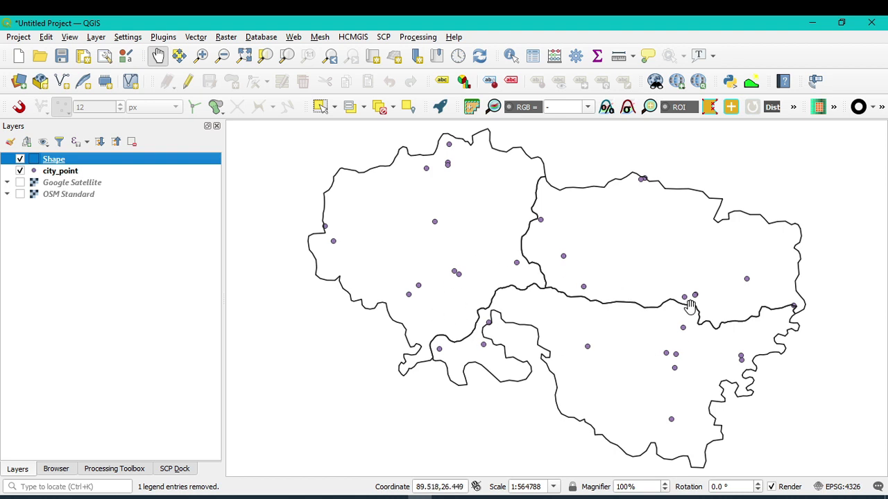
- Turn on Single Labels for city_point using the Name field at text size 12
{"action": "right_click", "coordinate": [59, 170]}
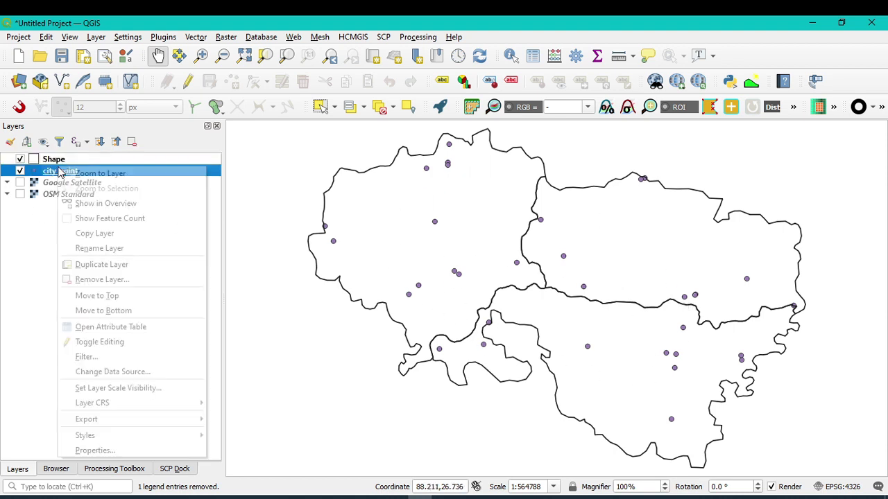
{"action": "left_click", "coordinate": [88, 451]}
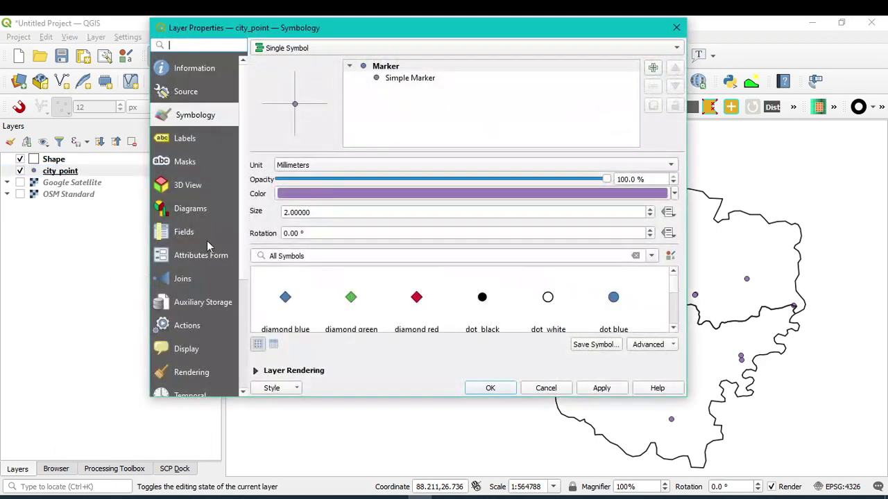
{"action": "left_click", "coordinate": [187, 138]}
{"action": "left_click", "coordinate": [298, 50]}
{"action": "left_click", "coordinate": [310, 63]}
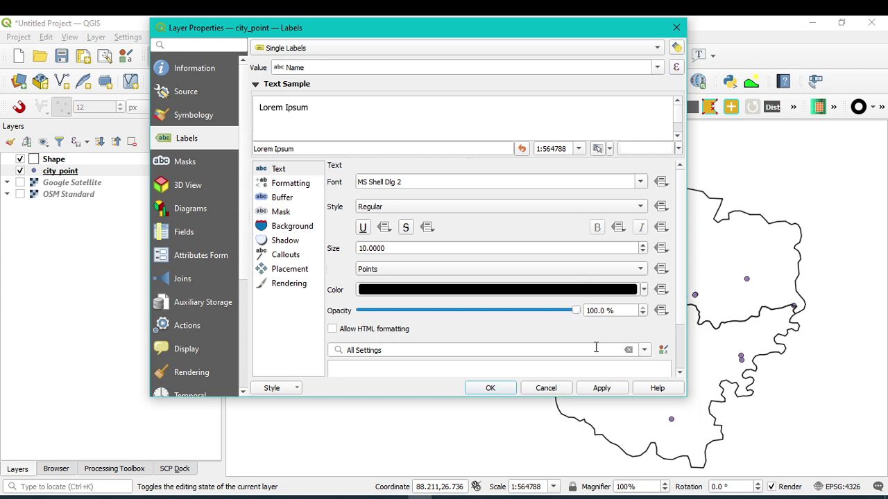
{"action": "left_click_drag", "start_coordinate": [391, 248], "coordinate": [348, 243]}
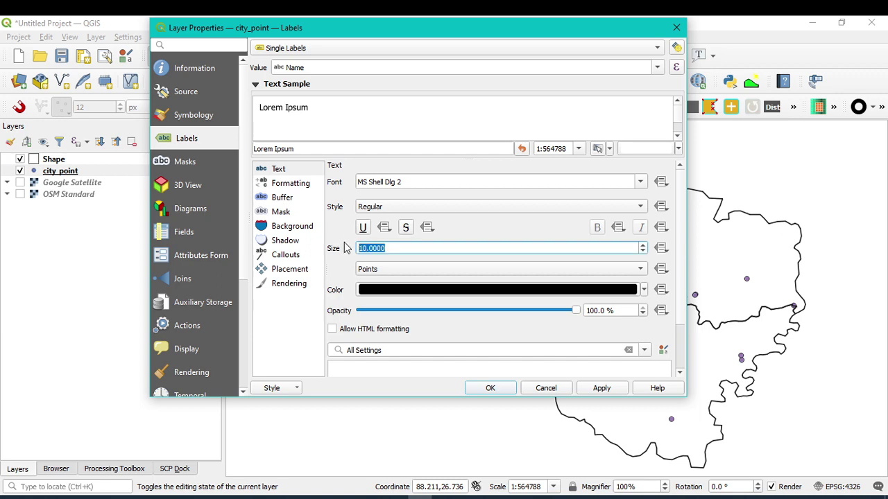
{"action": "type", "text": "12"}
{"action": "left_click", "coordinate": [601, 390]}
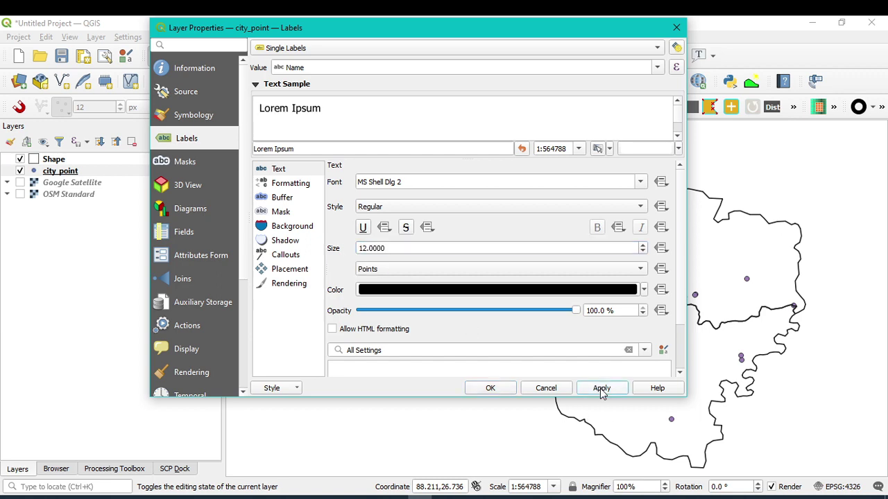
{"action": "left_click", "coordinate": [492, 388]}
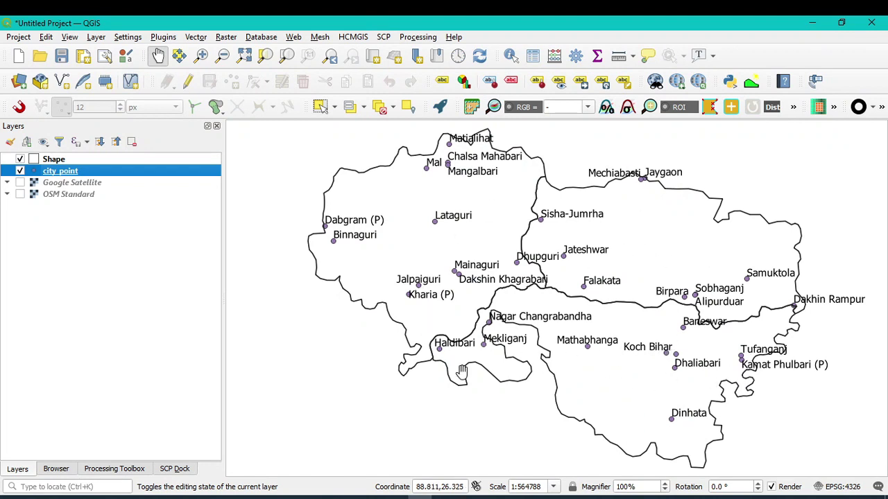
{"action": "scroll", "coordinate": [566, 215], "scroll_direction": "up", "scroll_amount": 1}
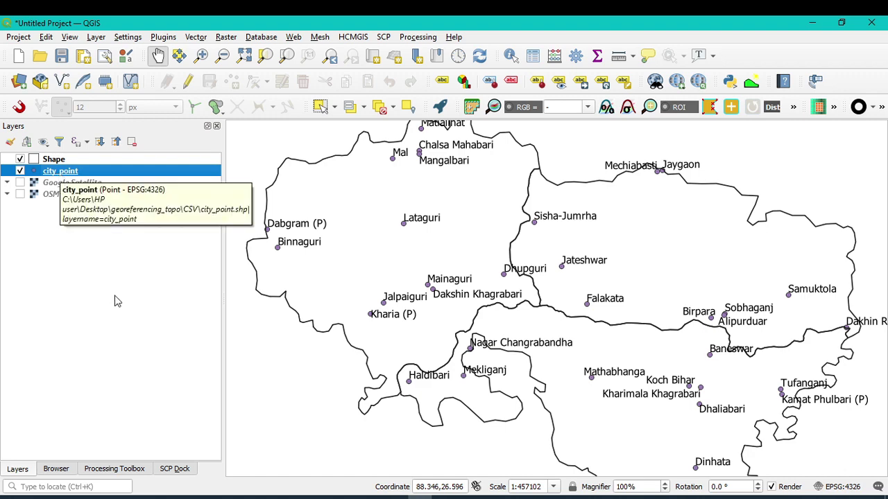
{"action": "right_click", "coordinate": [61, 171]}
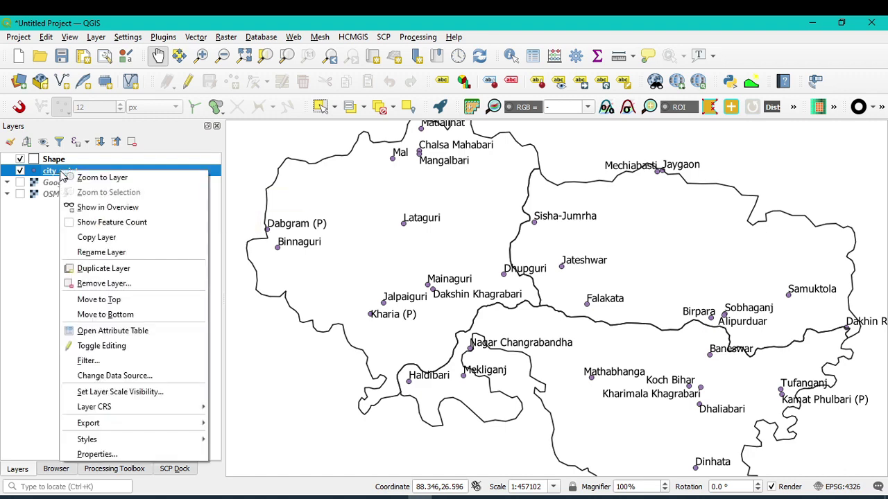
{"action": "left_click", "coordinate": [92, 332]}
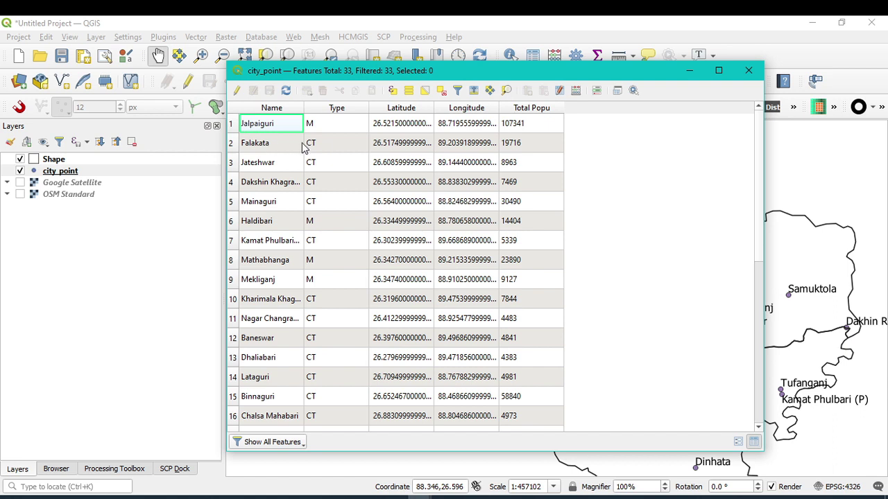
{"action": "left_click", "coordinate": [357, 109]}
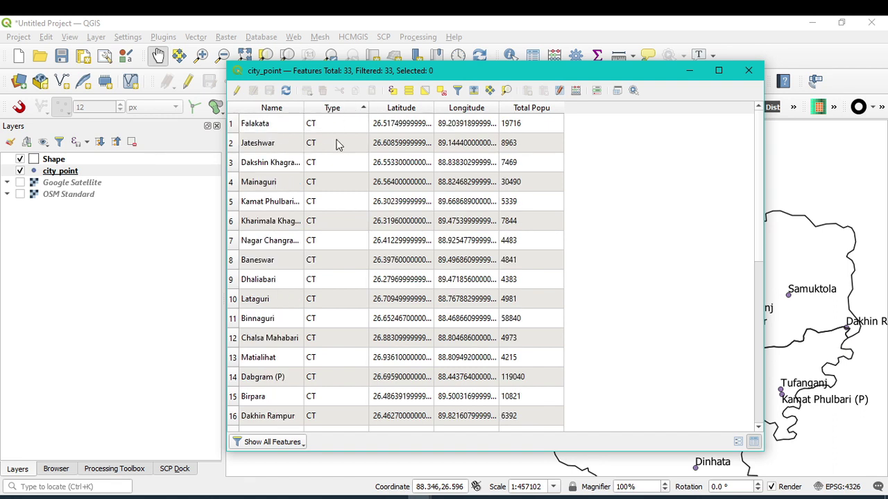
{"action": "left_click", "coordinate": [517, 109]}
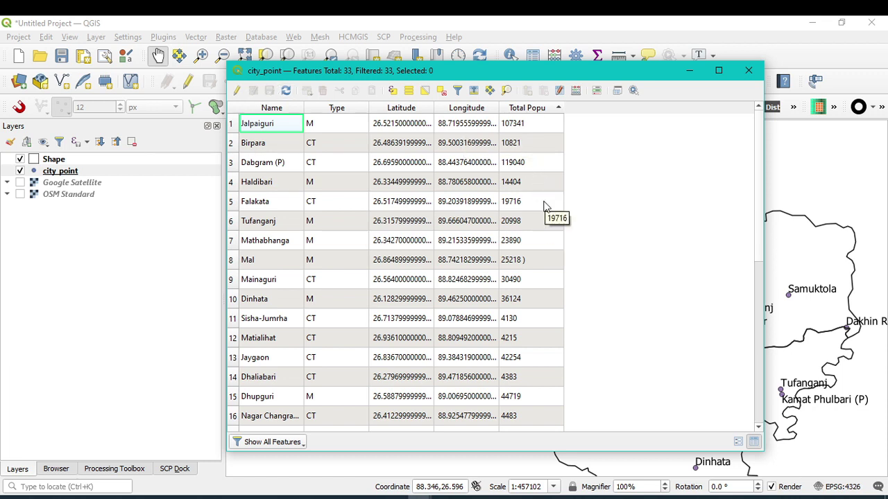
{"action": "left_click", "coordinate": [337, 108]}
{"action": "left_click", "coordinate": [404, 108]}
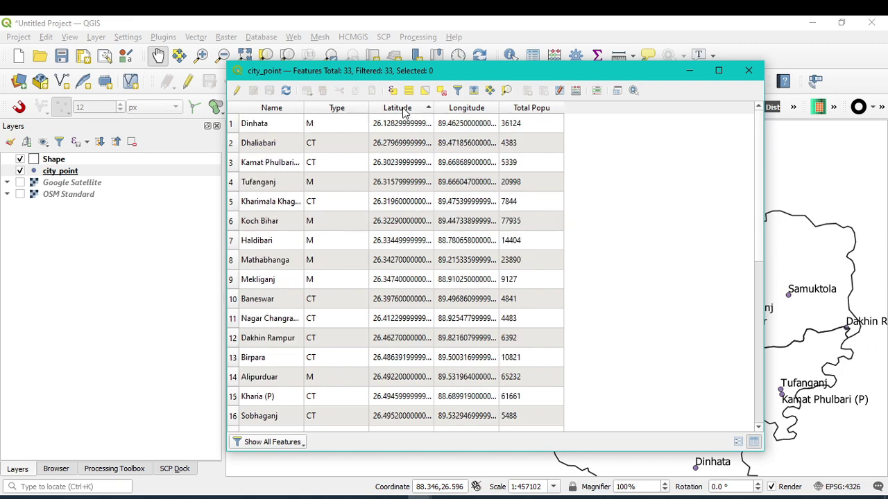
{"action": "left_click", "coordinate": [478, 109]}
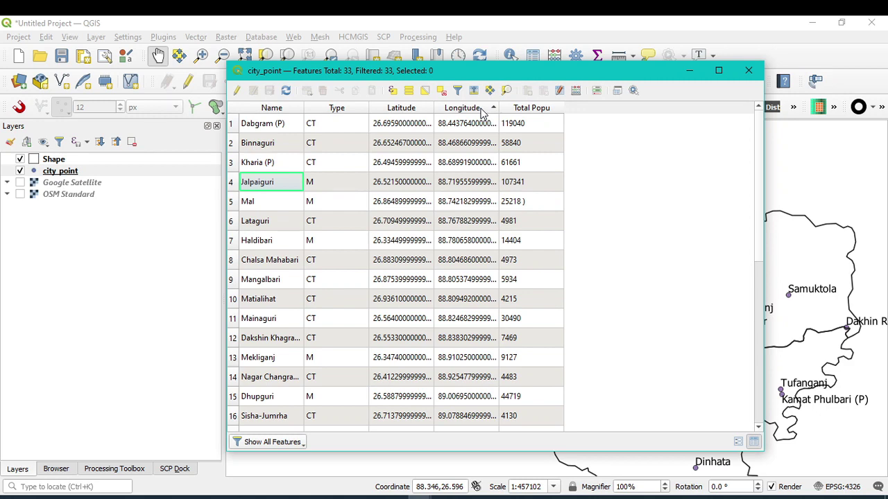
{"action": "left_click", "coordinate": [748, 70]}
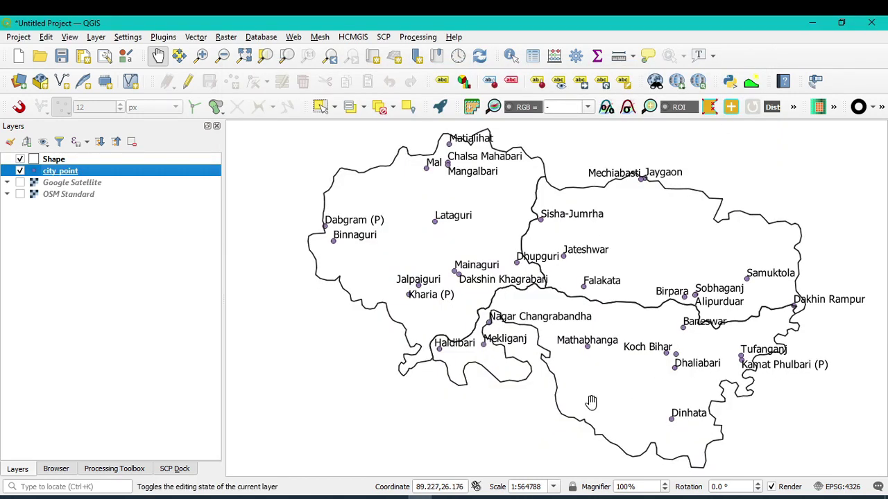
- Preview Google Satellite, then show OSM Standard instead and zoom in near Birpara and Alipurduar
{"action": "left_click", "coordinate": [20, 182]}
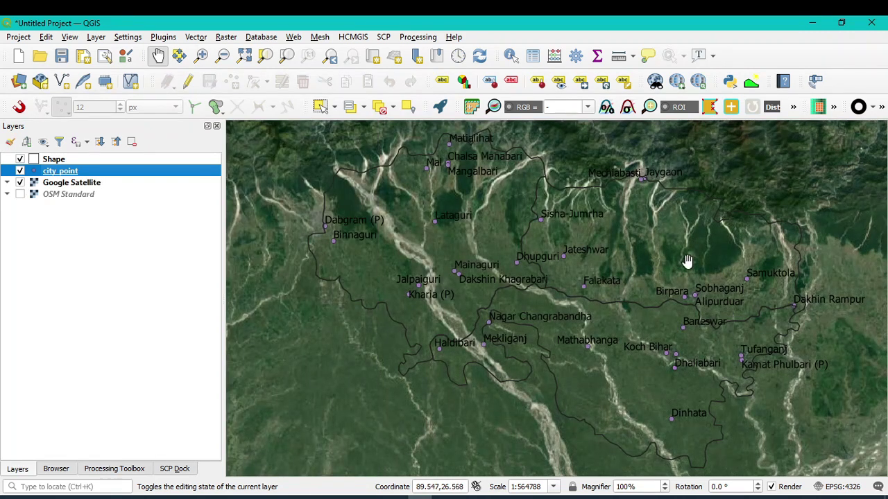
{"action": "left_click", "coordinate": [20, 183]}
{"action": "left_click", "coordinate": [20, 194]}
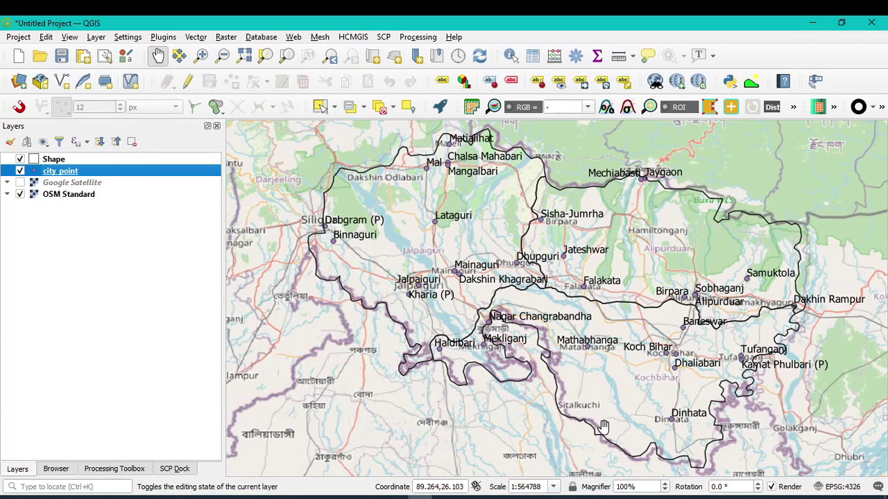
{"action": "scroll", "coordinate": [708, 305], "scroll_direction": "up", "scroll_amount": 3}
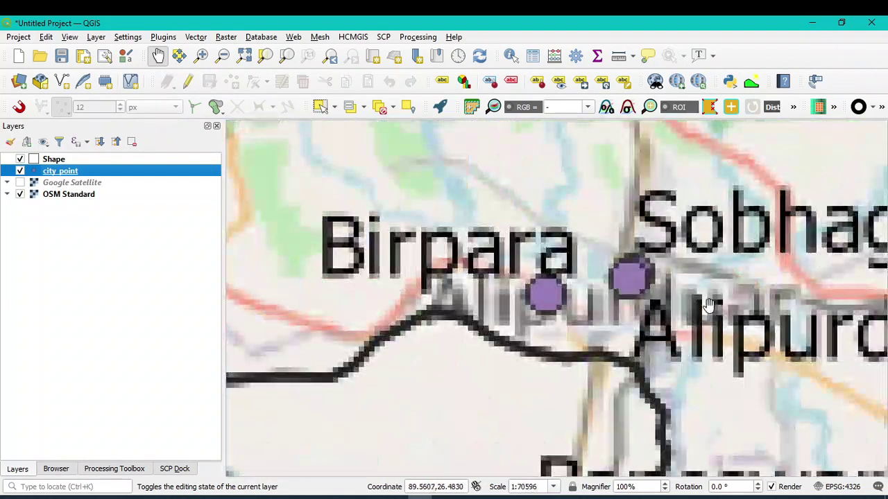